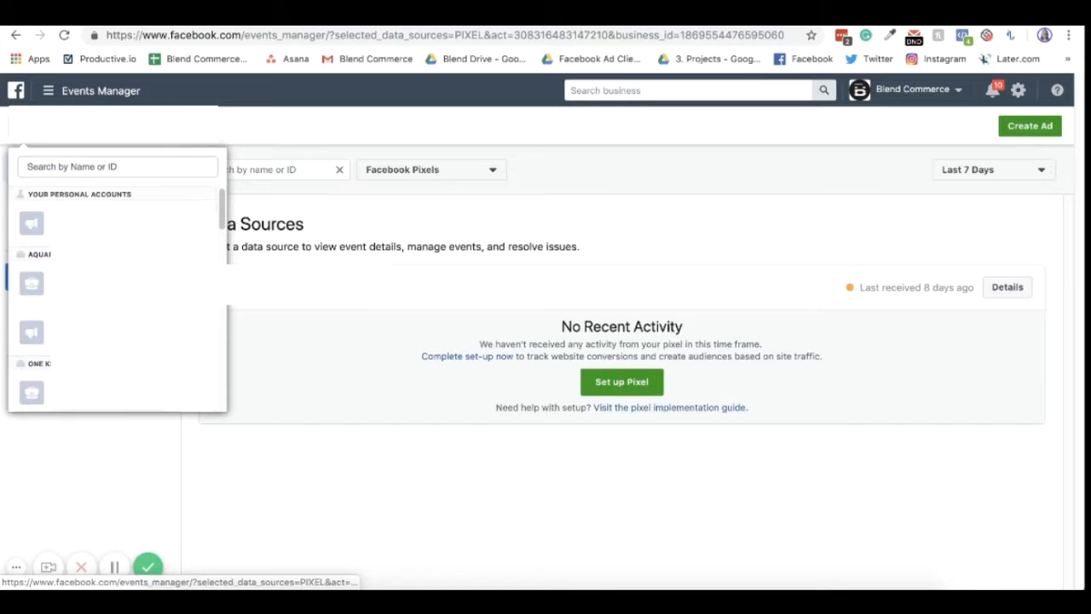
scroll(117, 281, "down", 5)
scroll(116, 281, "down", 5)
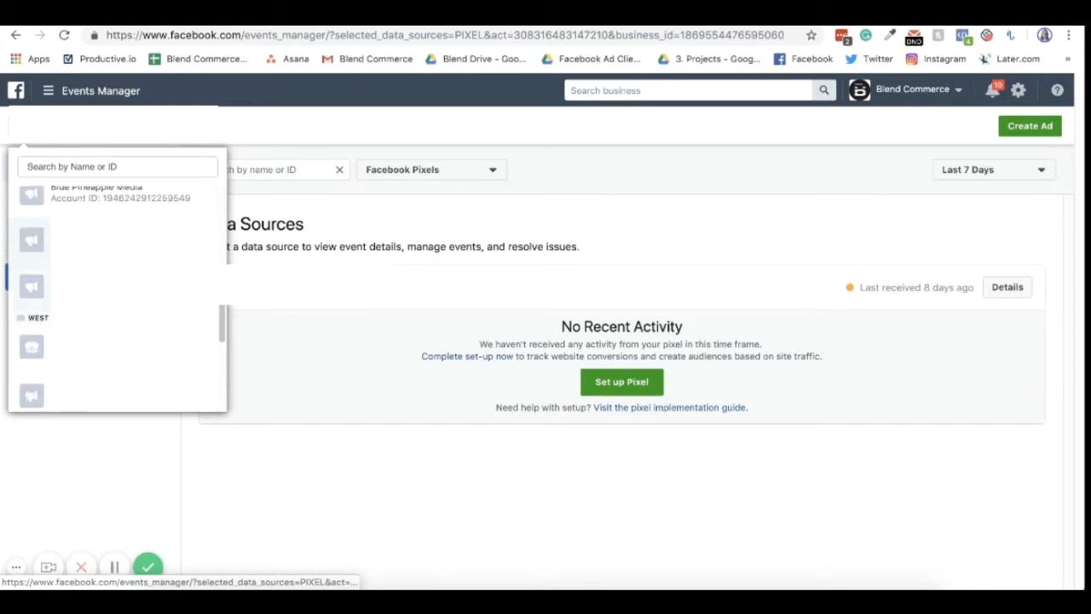
scroll(117, 282, "up", 10)
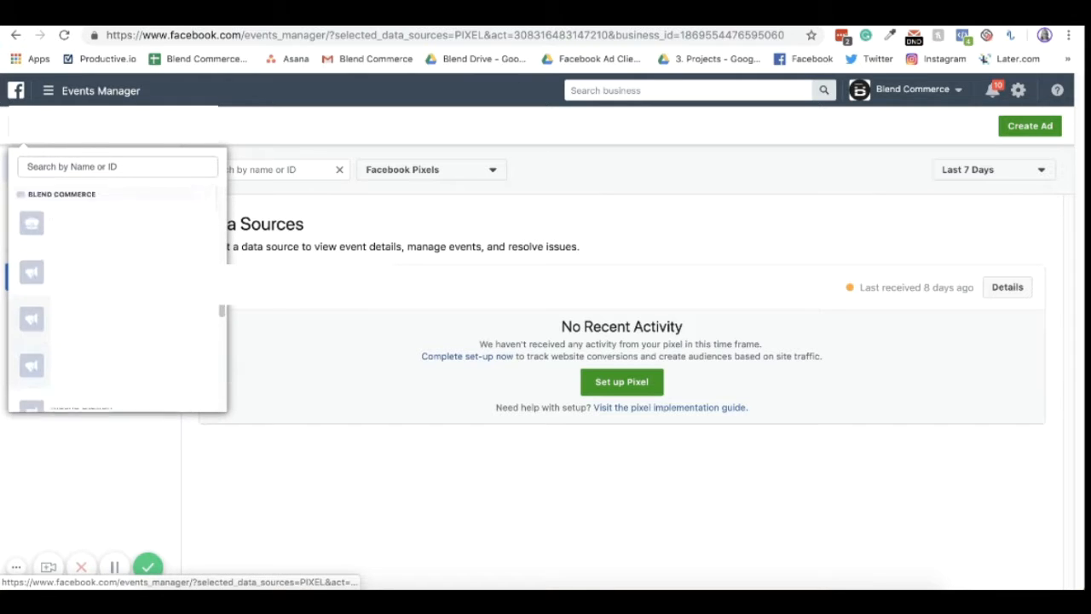
left_click(461, 491)
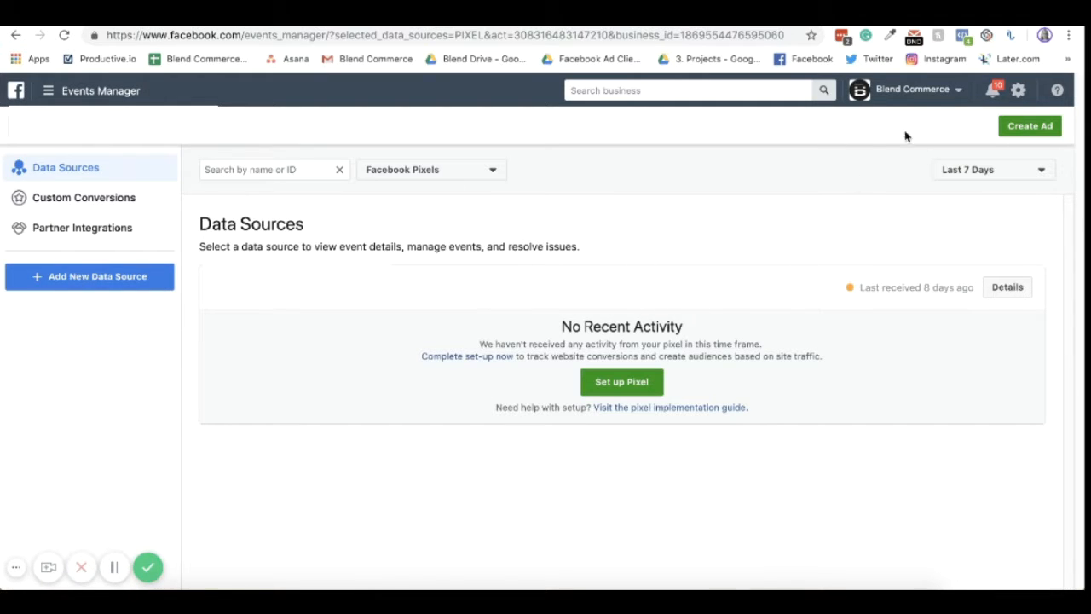
left_click(56, 280)
left_click(45, 307)
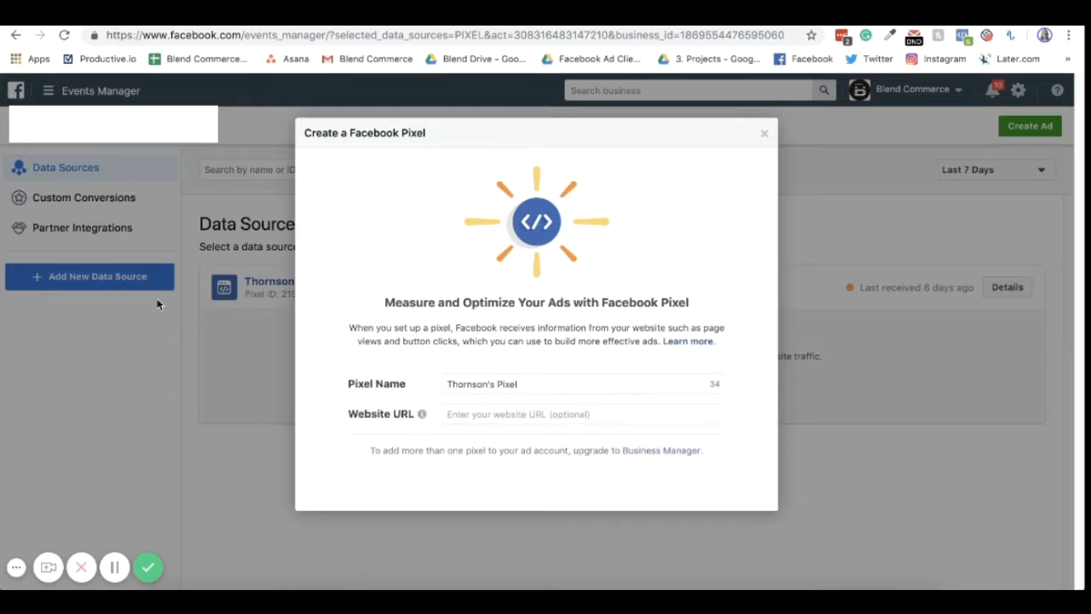
triple_click(552, 385)
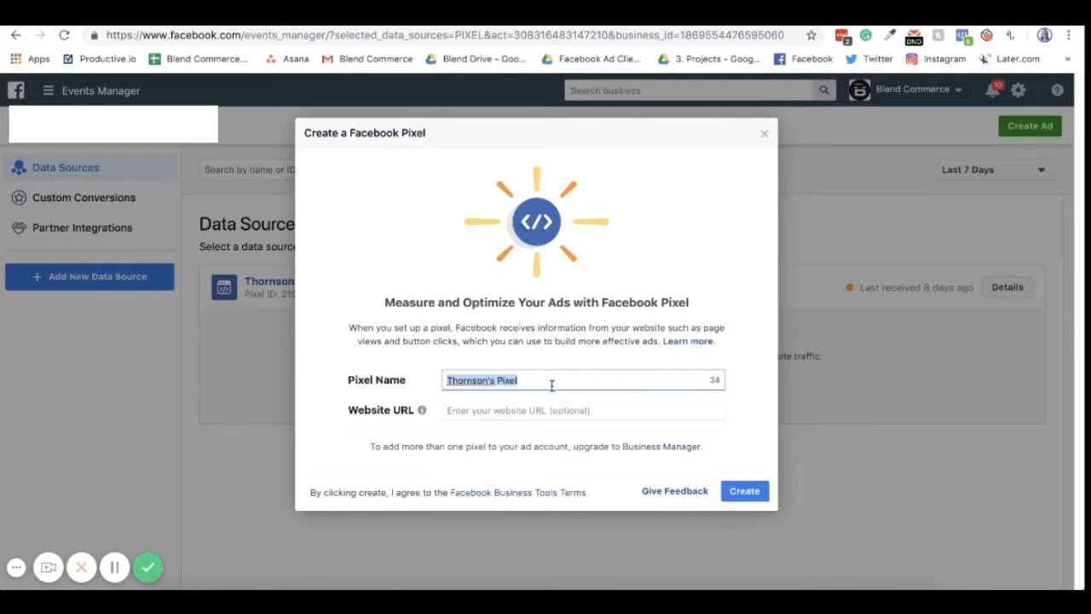
type("T")
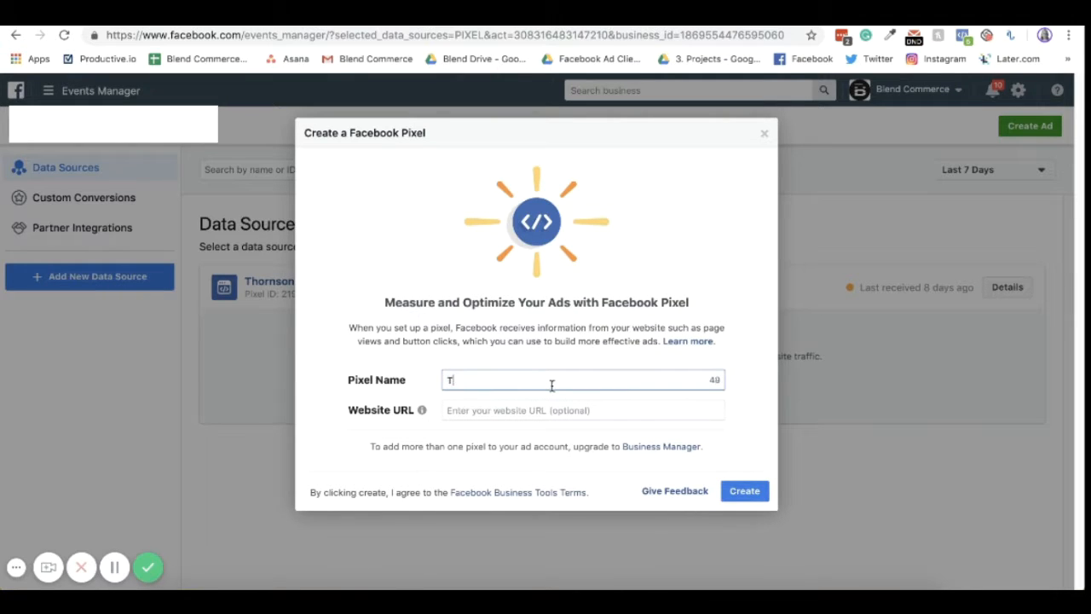
type("est Pixel")
left_click(555, 414)
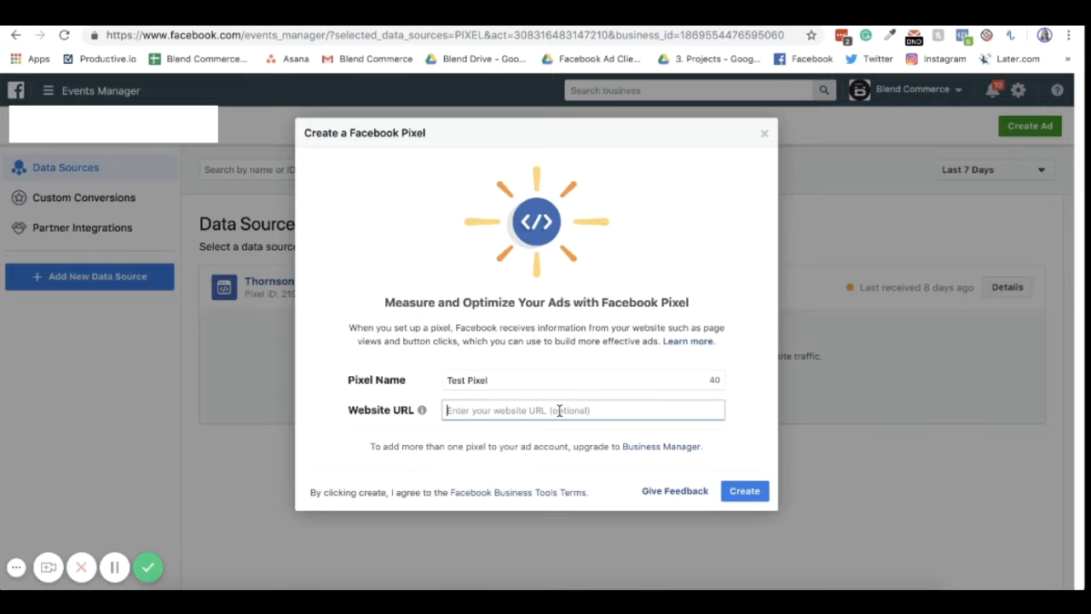
type("www.blendcommerce.com")
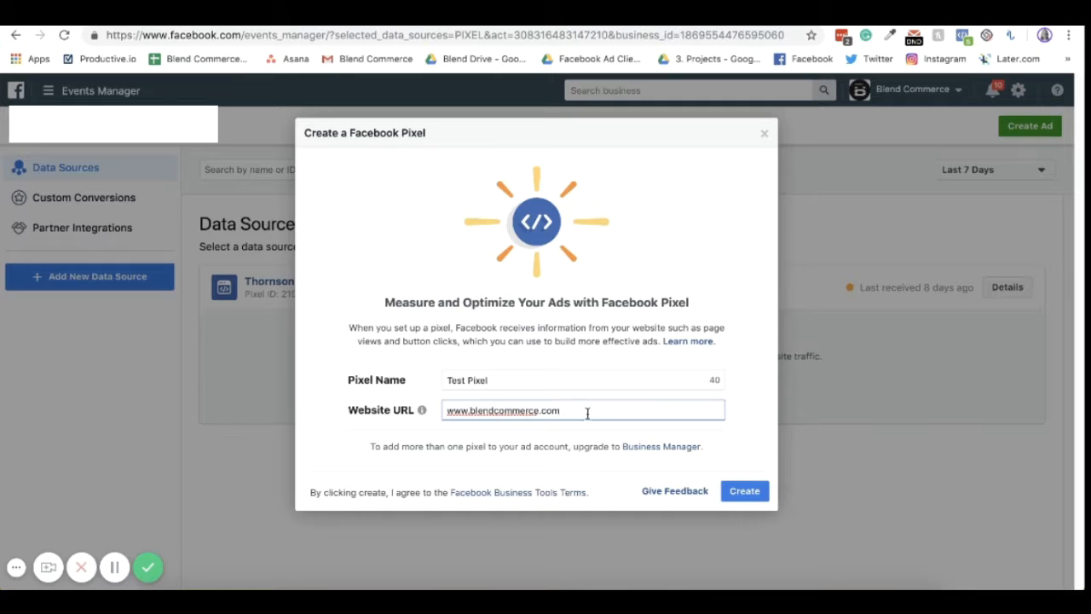
left_click(746, 496)
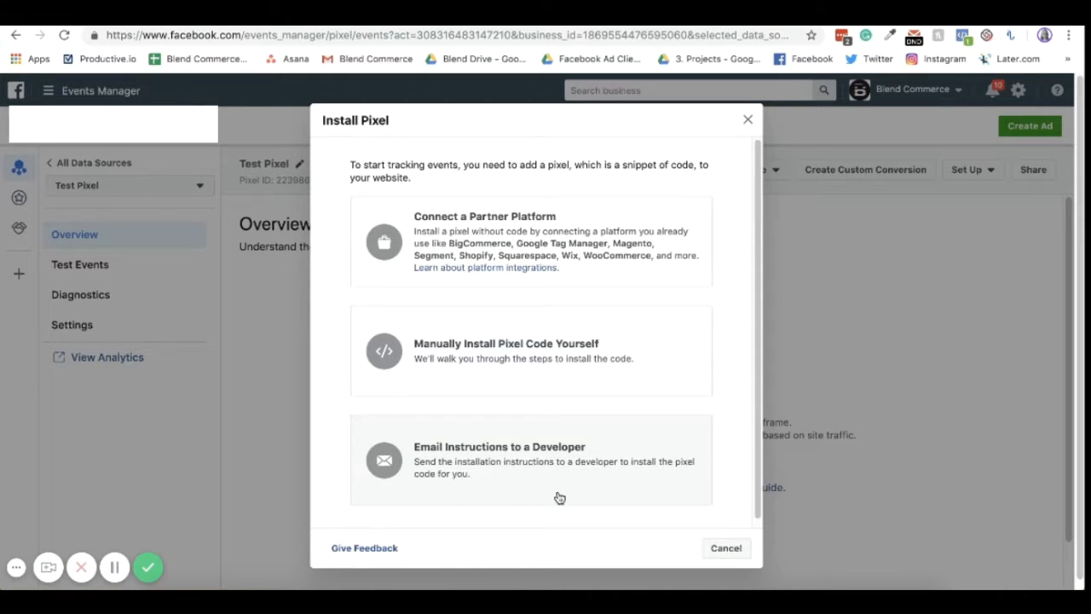
Choose Shopify as the partner platform for installing the pixel and advance past advanced matching to the Go to Settings stage.
left_click(586, 278)
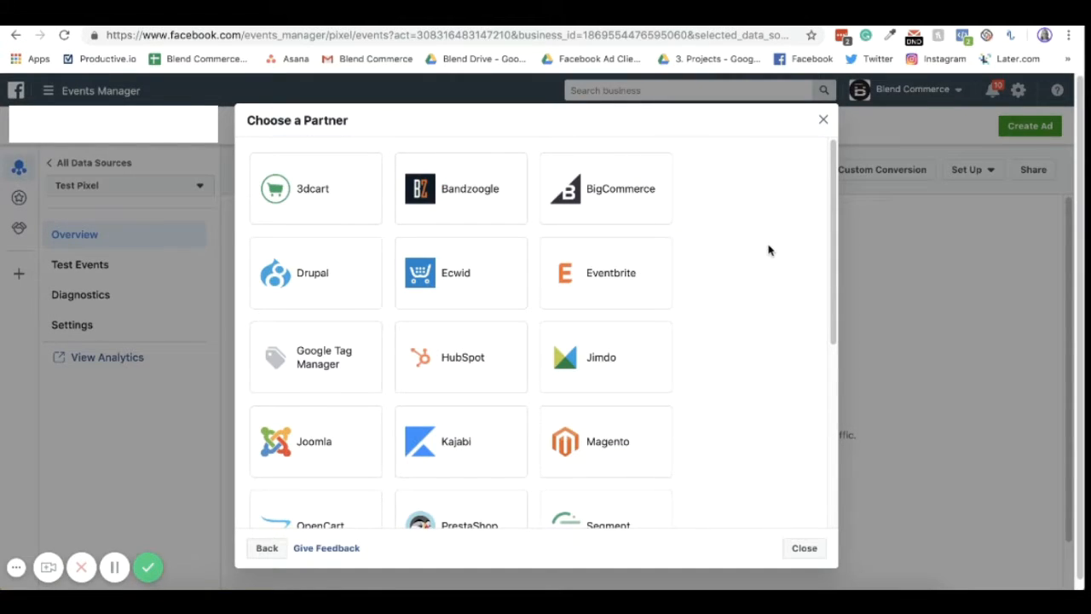
scroll(770, 248, "down", 5)
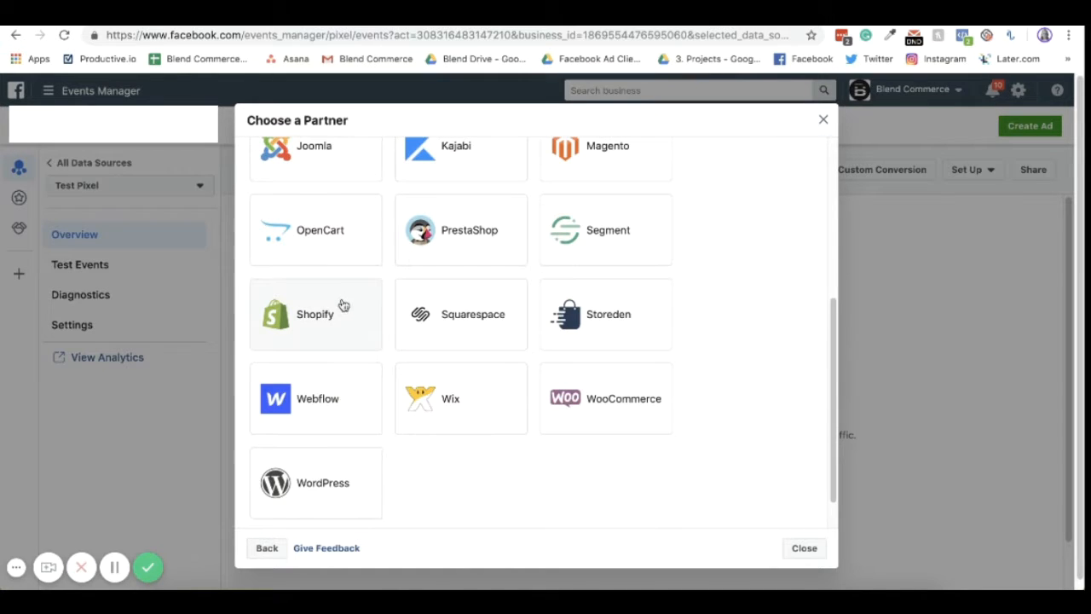
left_click(347, 314)
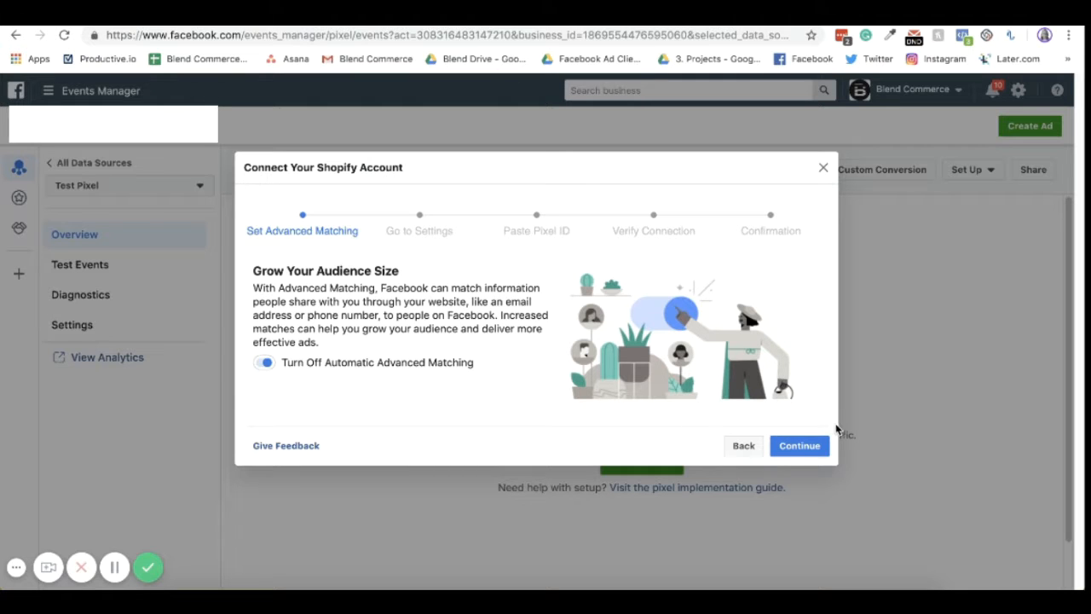
left_click(783, 450)
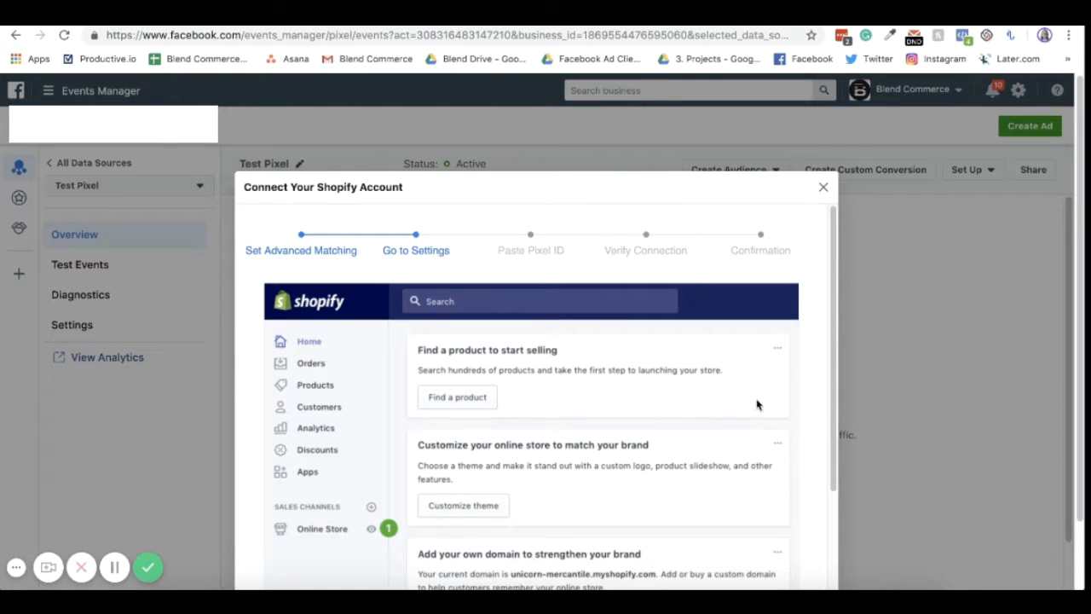
scroll(700, 358, "down", 2)
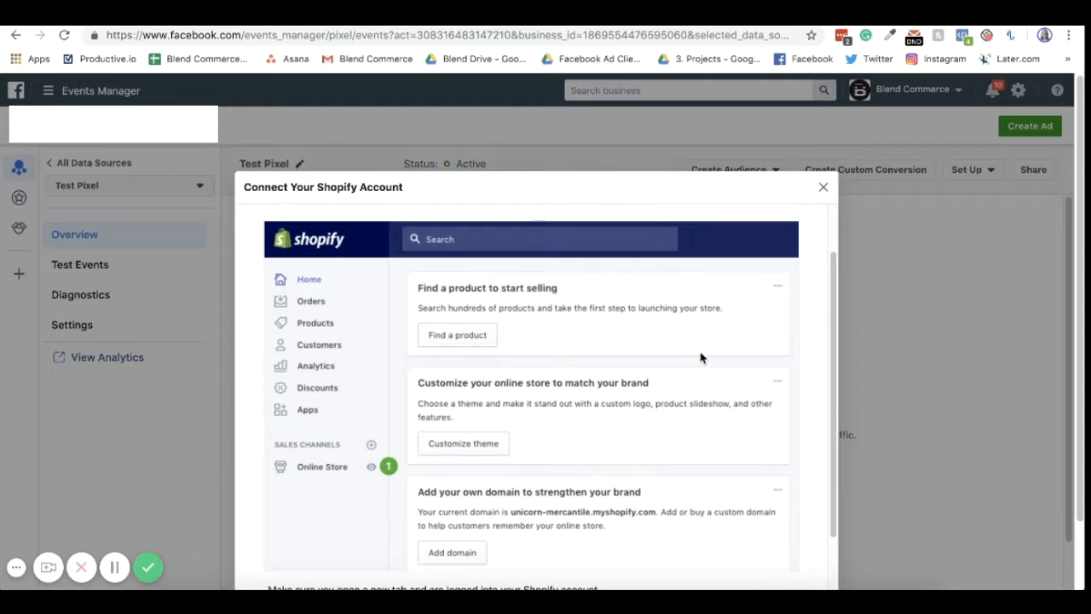
scroll(700, 358, "down", 4)
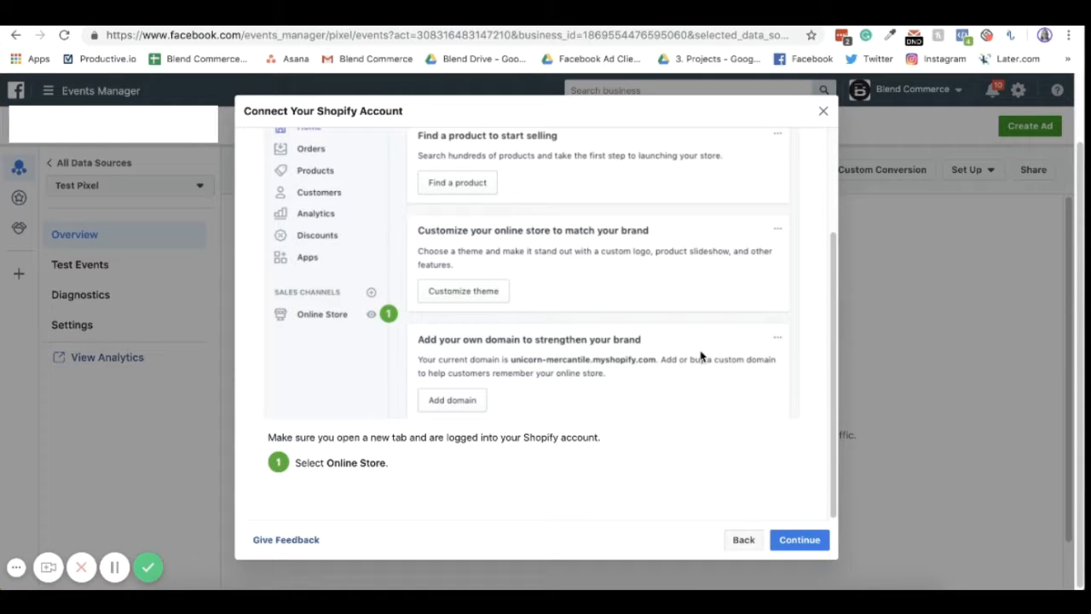
Switch to the Shopify admin and bring up the Facebook Pixel section of the Online Store preferences.
left_click(756, 24)
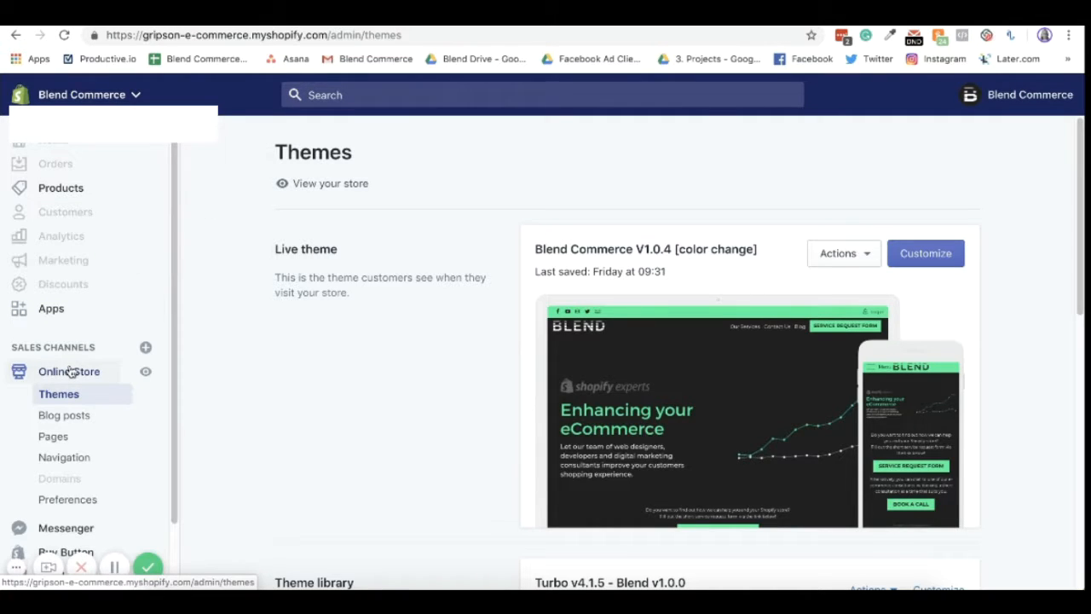
scroll(78, 375, "down", 2)
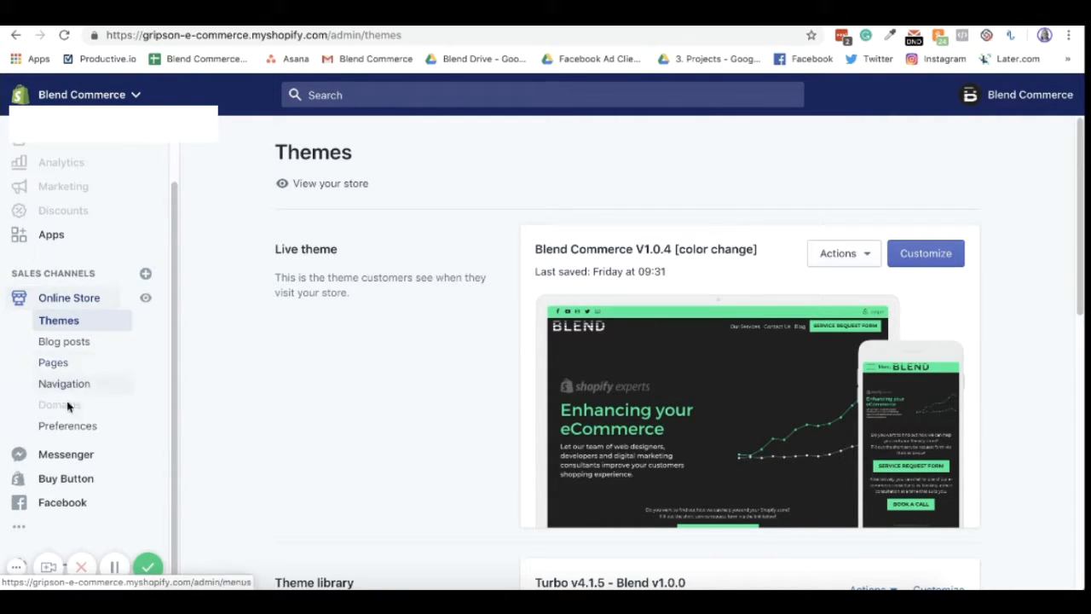
left_click(70, 430)
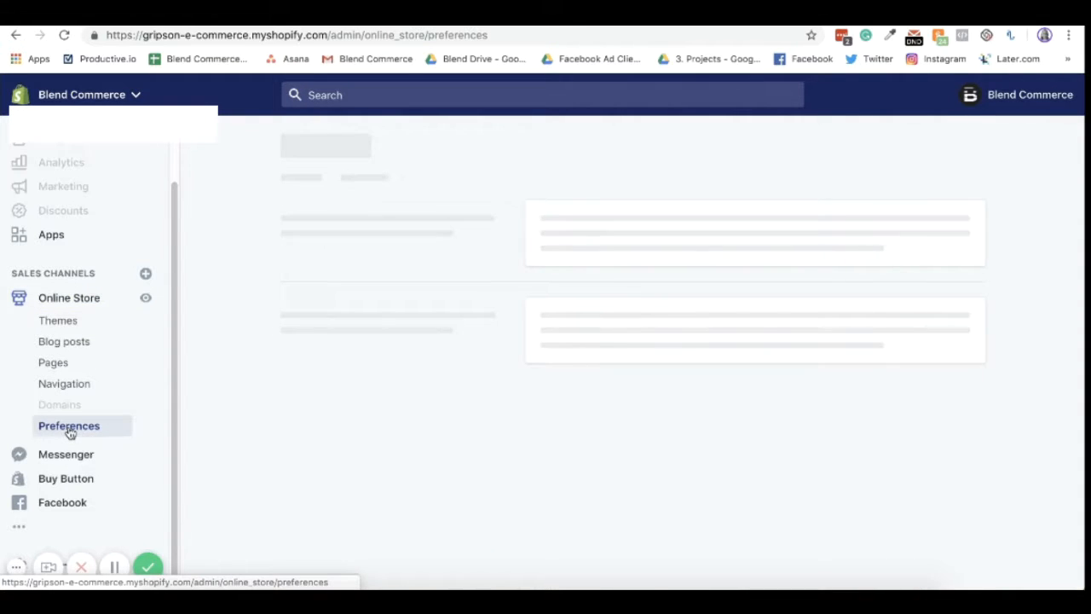
scroll(485, 347, "down", 5)
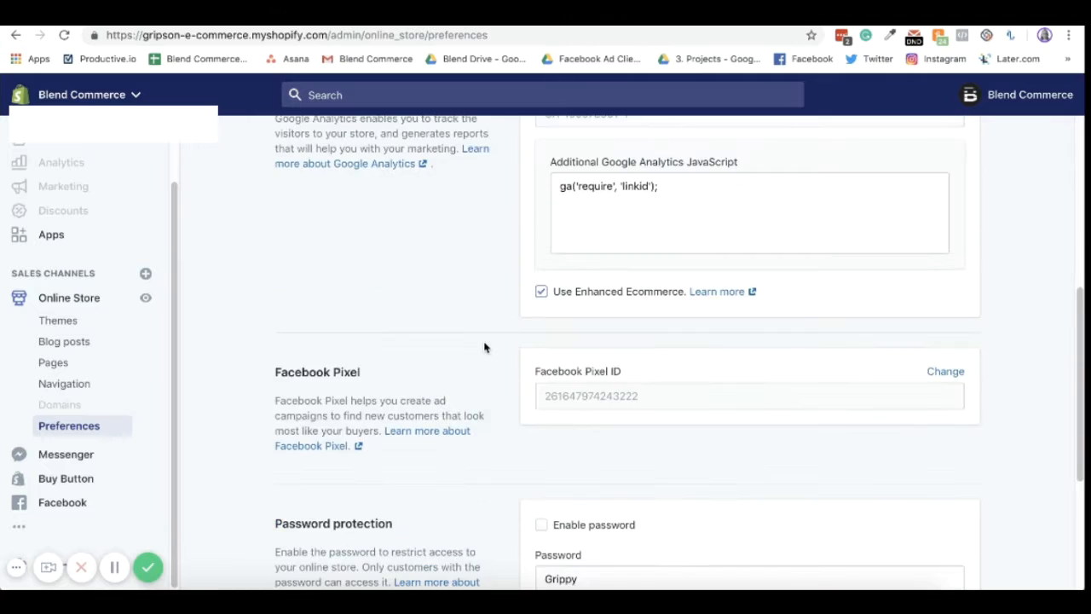
scroll(484, 347, "down", 1)
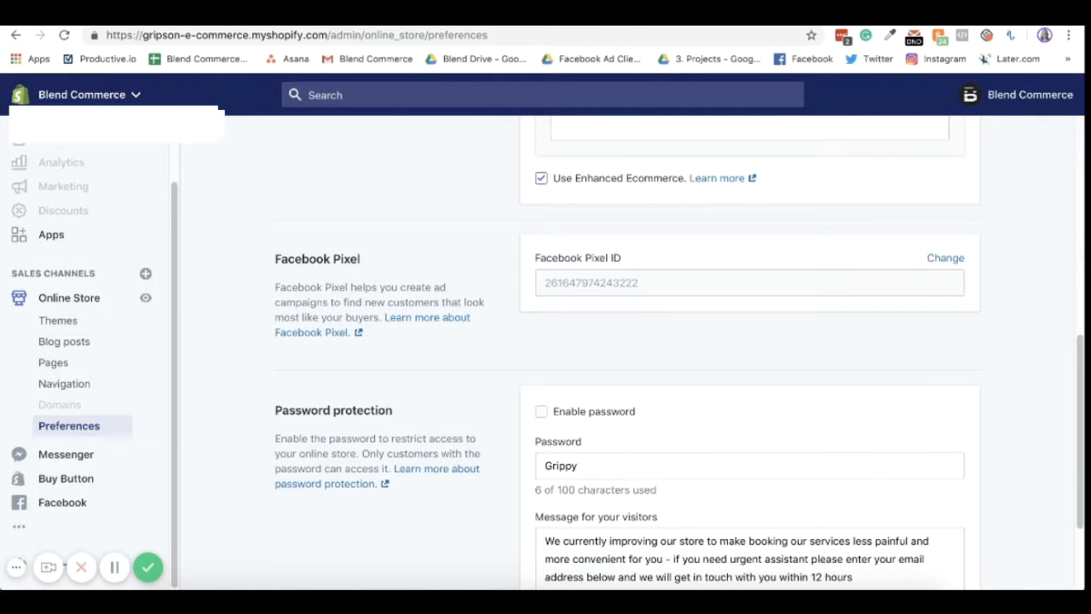
Select the new pixel's ID in the Paste Pixel ID stage of the Facebook setup and return to the Shopify preferences.
key("ctrl+Tab")
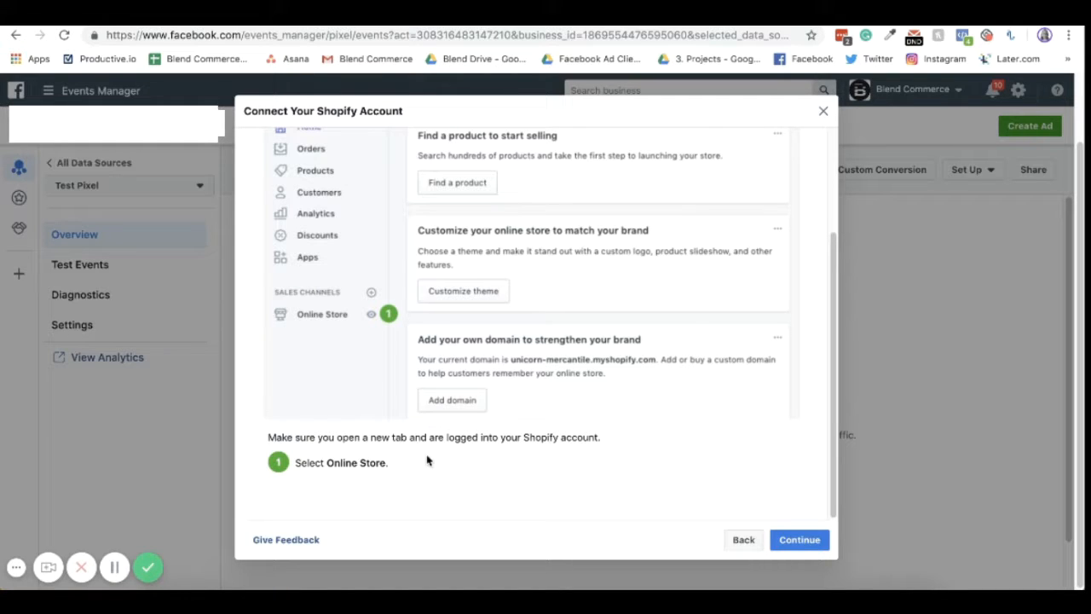
left_click(806, 539)
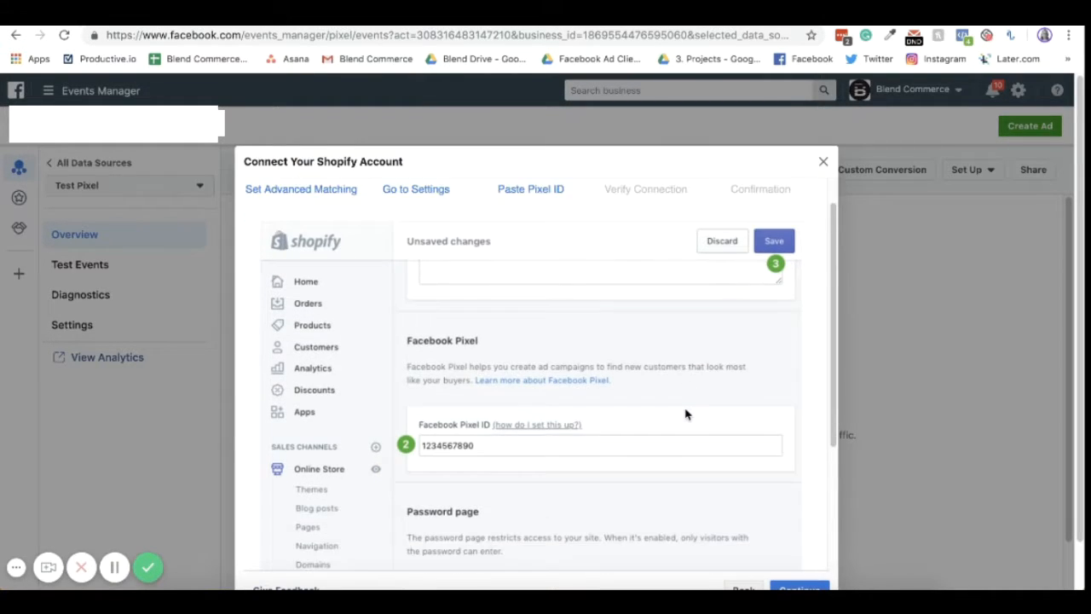
scroll(502, 382, "down", 2)
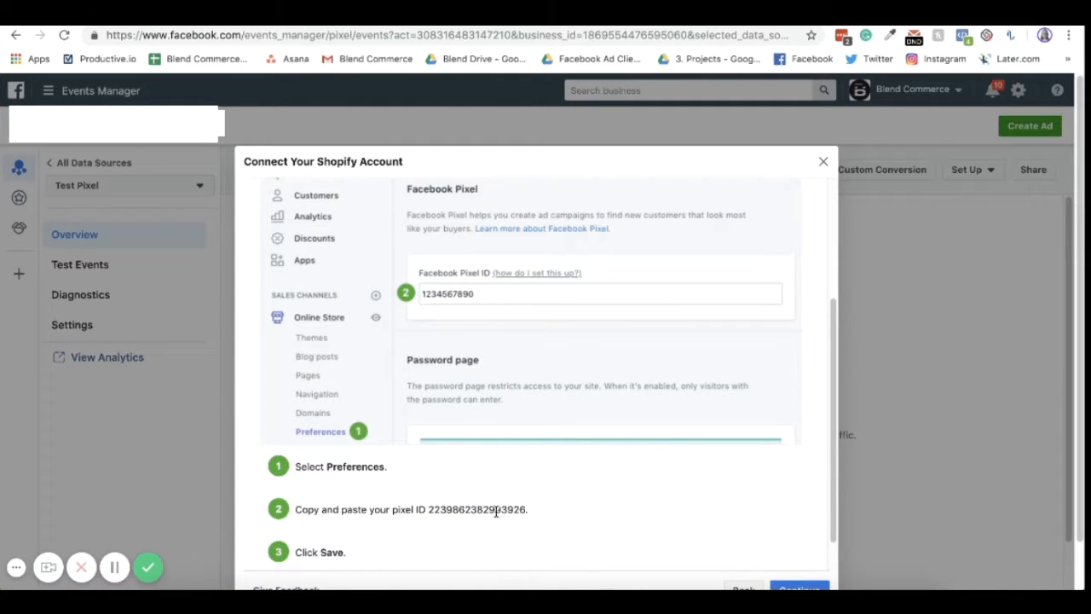
double_click(496, 509)
key("ctrl+Tab")
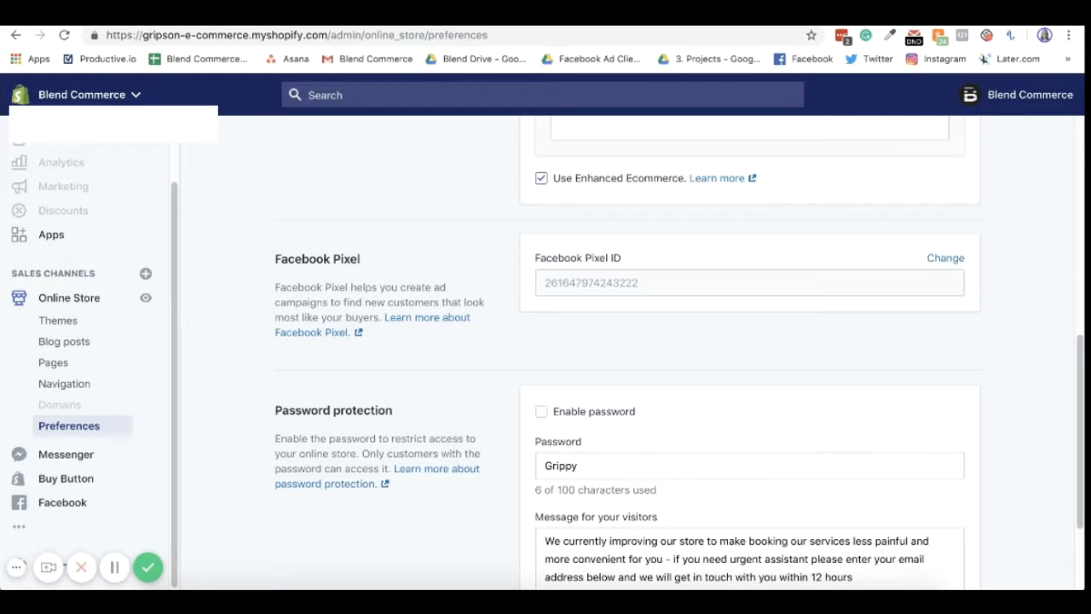
Return to the Facebook pixel setup and continue past the Paste Pixel ID stage.
left_click(147, 26)
scroll(755, 492, "down", 2)
left_click(798, 535)
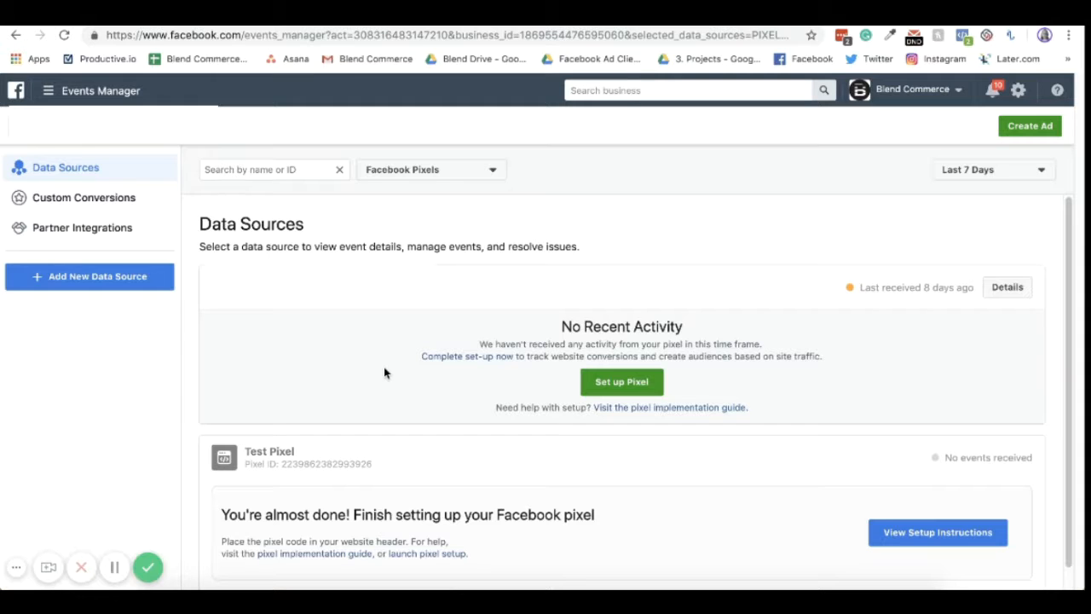
Switch to the blendcommerce.com home page and inspect the first pixel's PageView event in Facebook Pixel Helper.
left_click(964, 13)
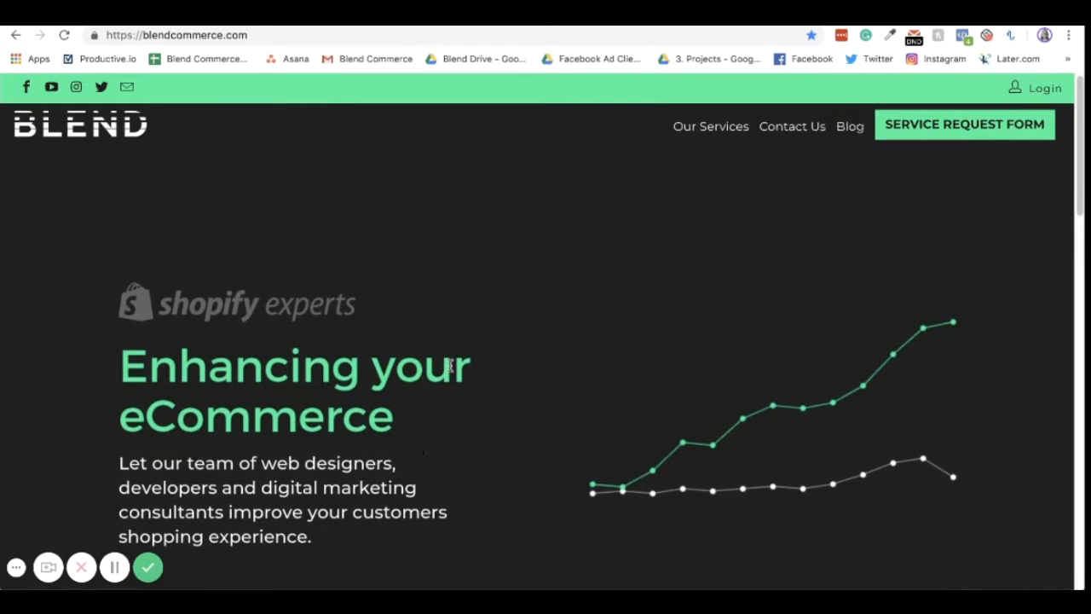
left_click(962, 37)
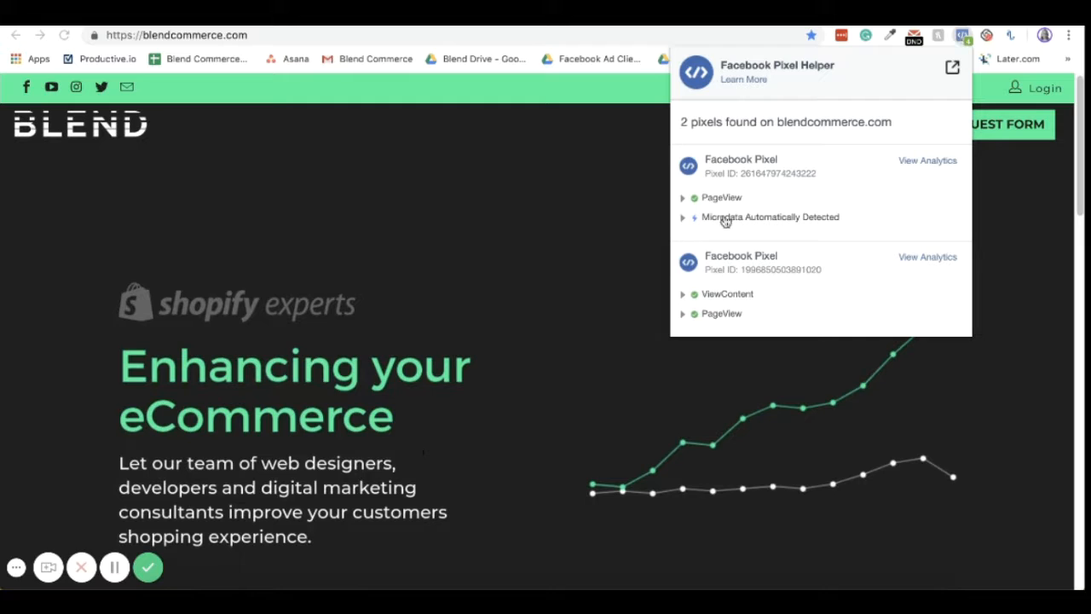
left_click(684, 198)
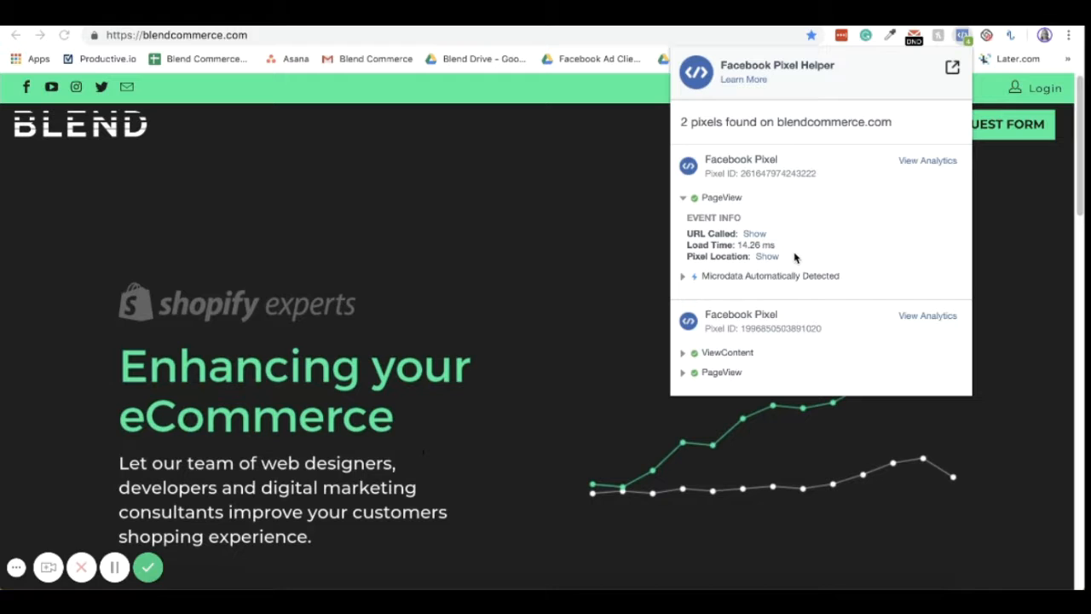
Compare the Facebook Pixel ID in the Shopify preferences with the first pixel listed by Facebook Pixel Helper on the home page.
key("ctrl+Tab")
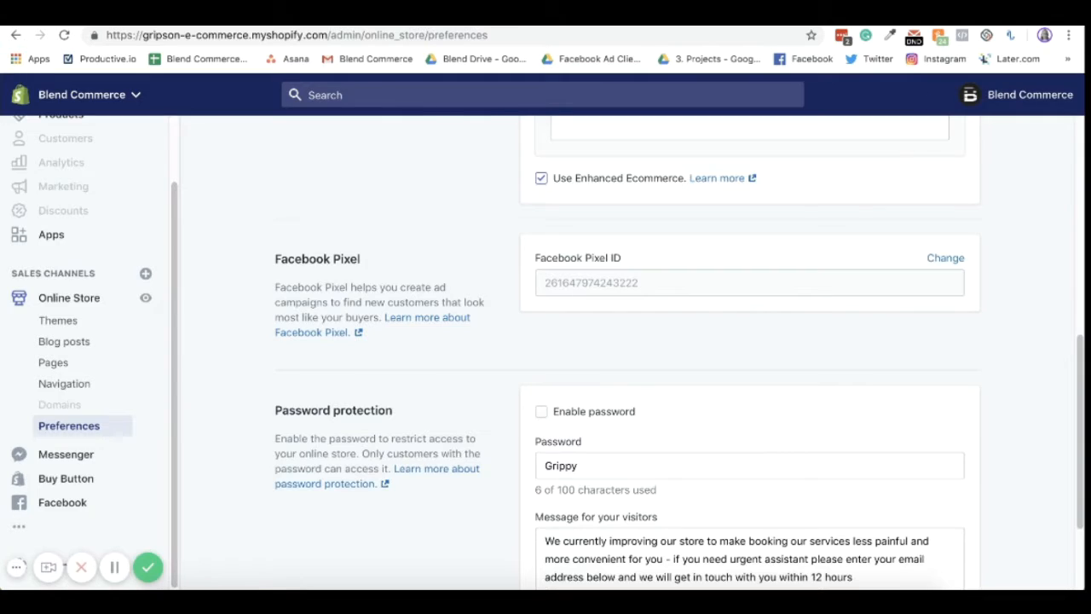
key("ctrl+Tab")
left_click(966, 40)
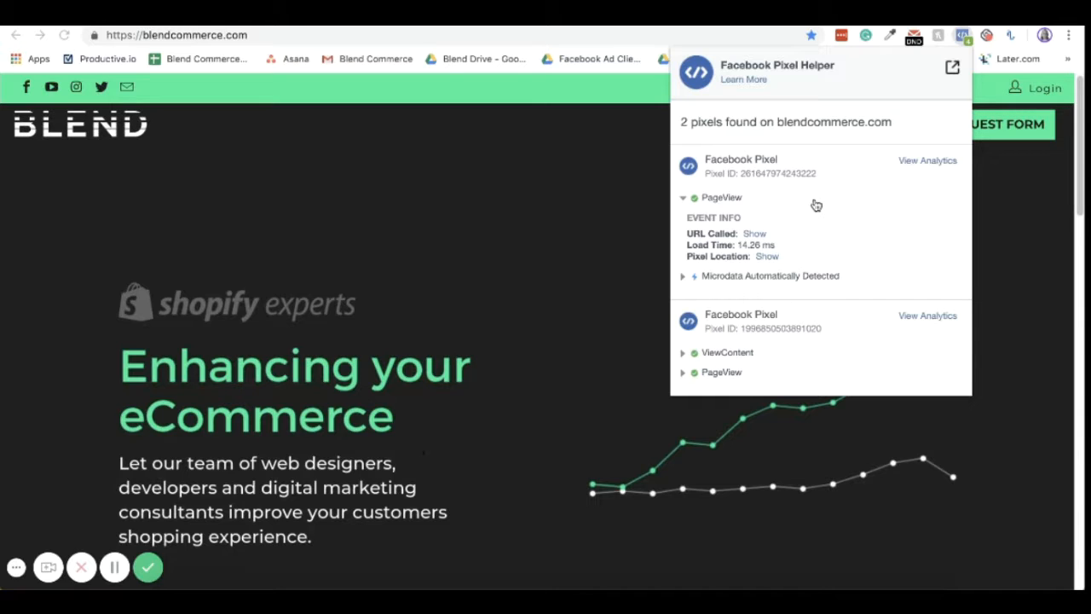
left_click(725, 198)
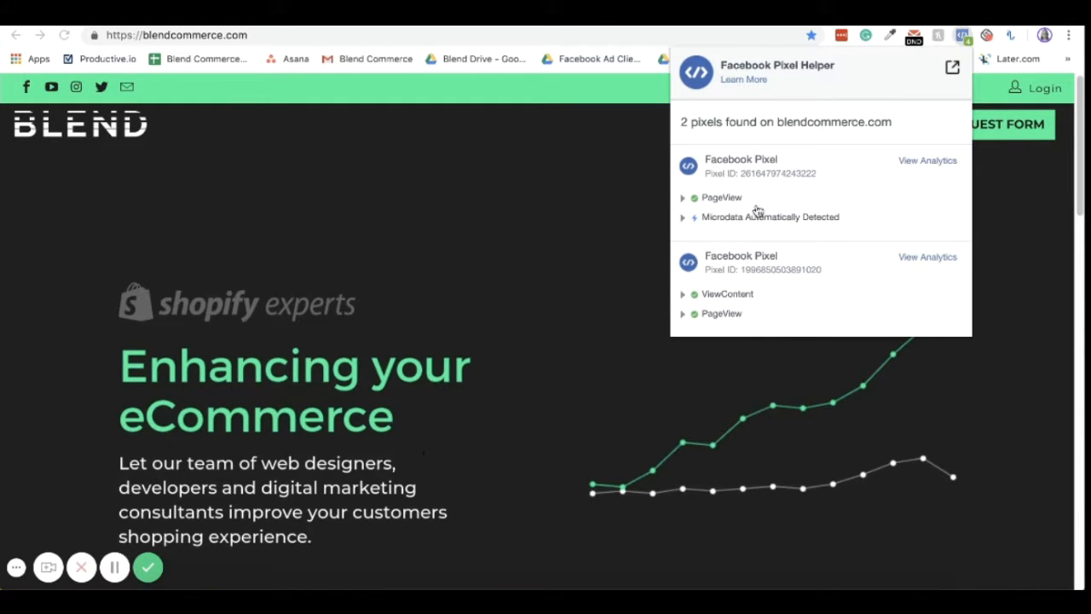
left_click(485, 227)
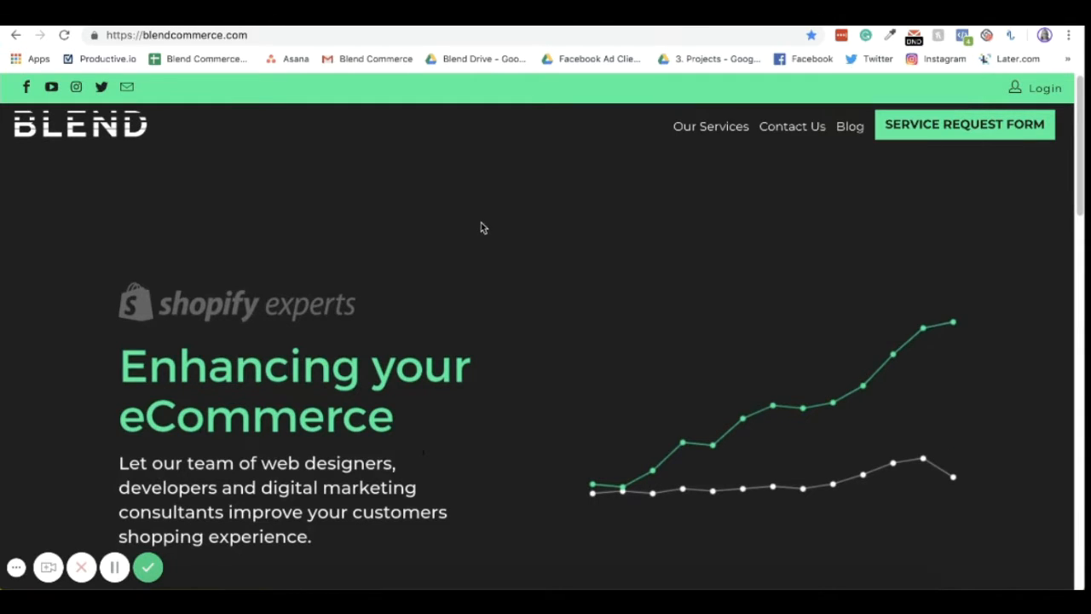
Open the website's Our Services page and examine the first pixel's PageView event there in Facebook Pixel Helper.
left_click(692, 129)
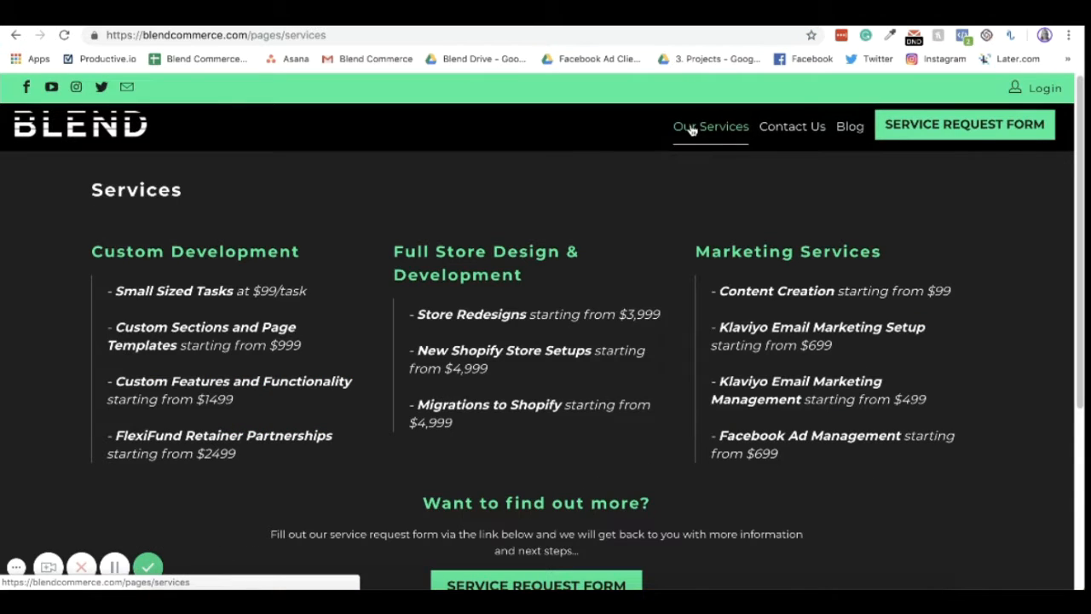
left_click(963, 35)
left_click(691, 203)
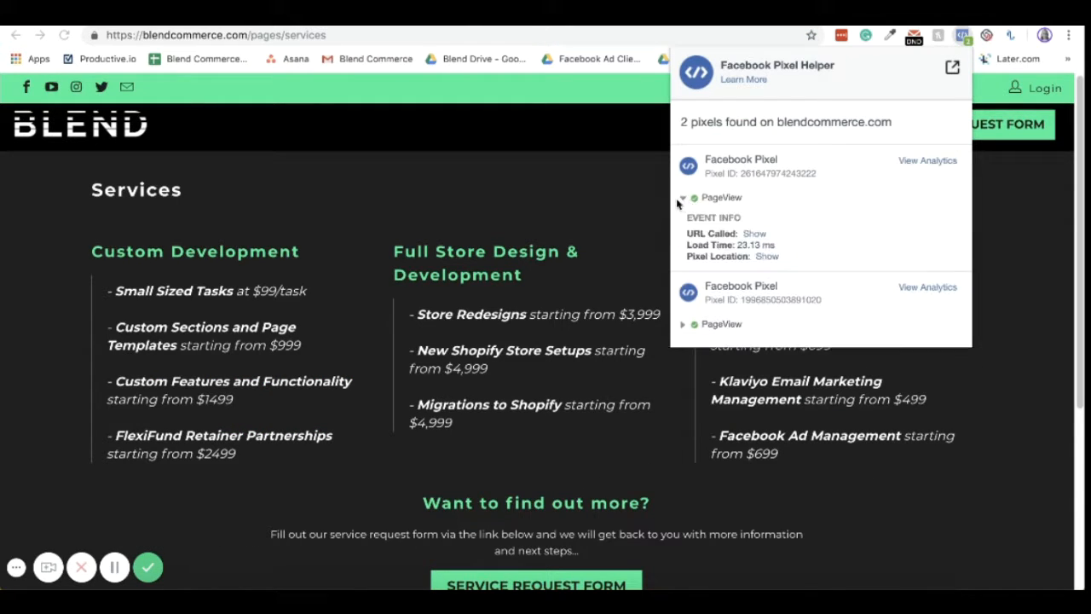
scroll(528, 200, "down", 3)
left_click(509, 196)
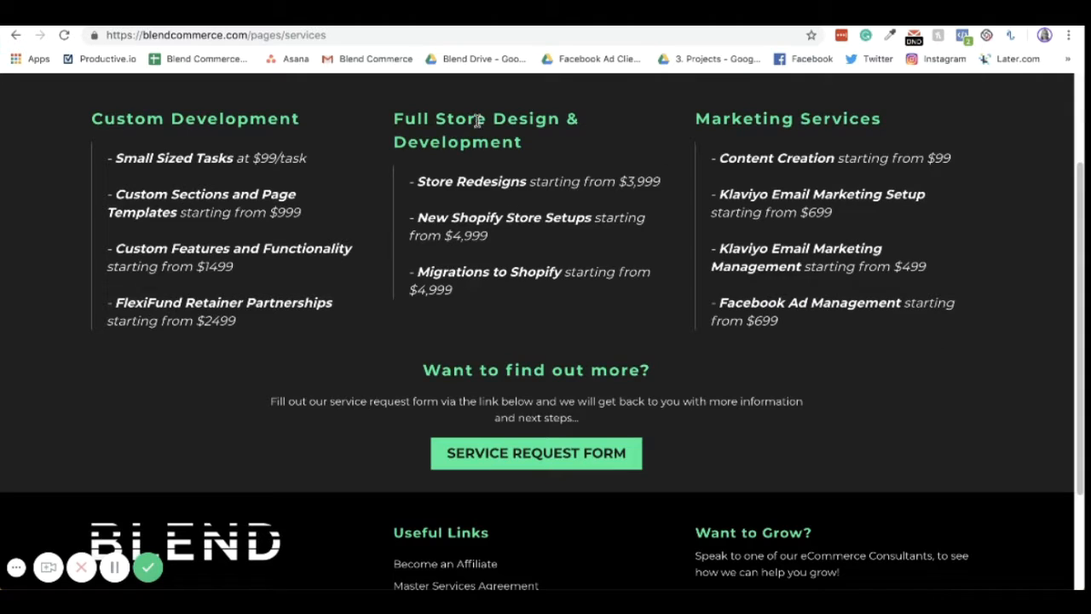
Look through the rest of the Our Services page and open Facebook Pixel Helper for it.
scroll(821, 158, "up", 3)
scroll(519, 190, "down", 6)
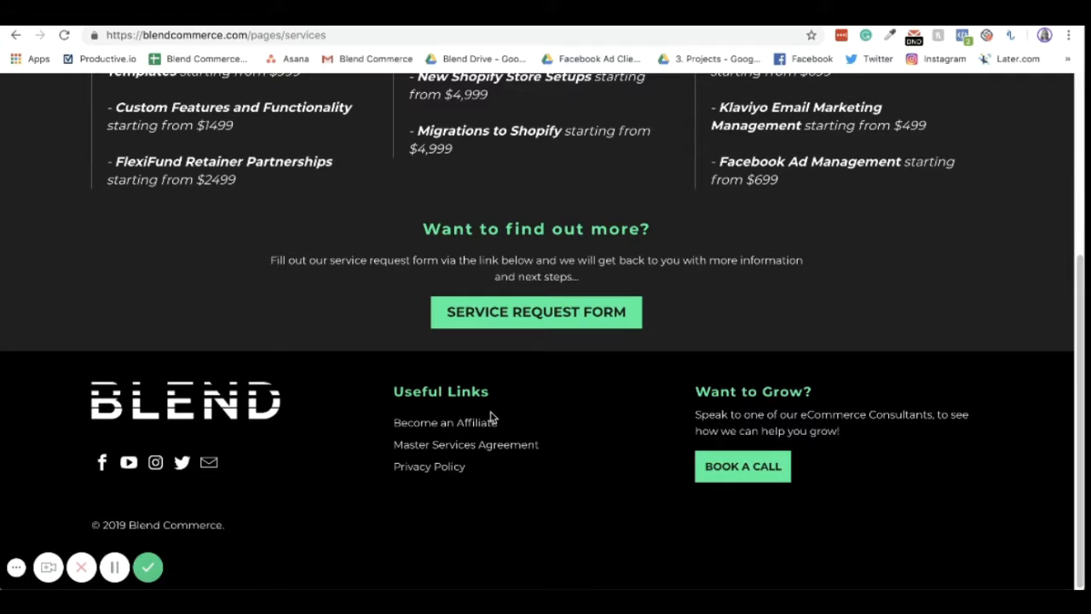
left_click(963, 35)
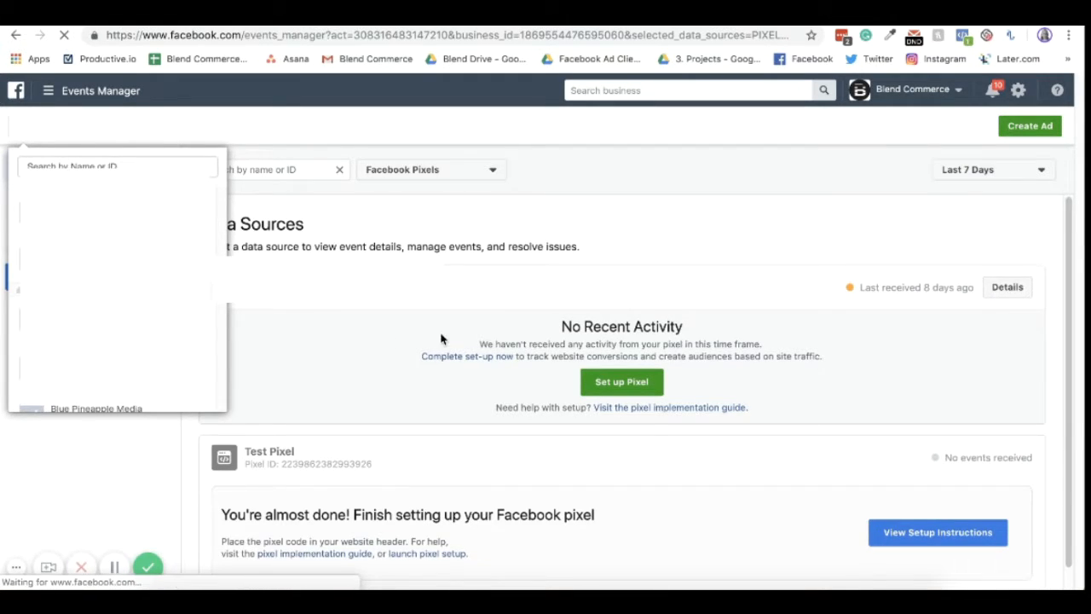
Open another ad account's pixel in Facebook Events Manager and examine its activity graph, events list and diagnostics.
left_click(34, 167)
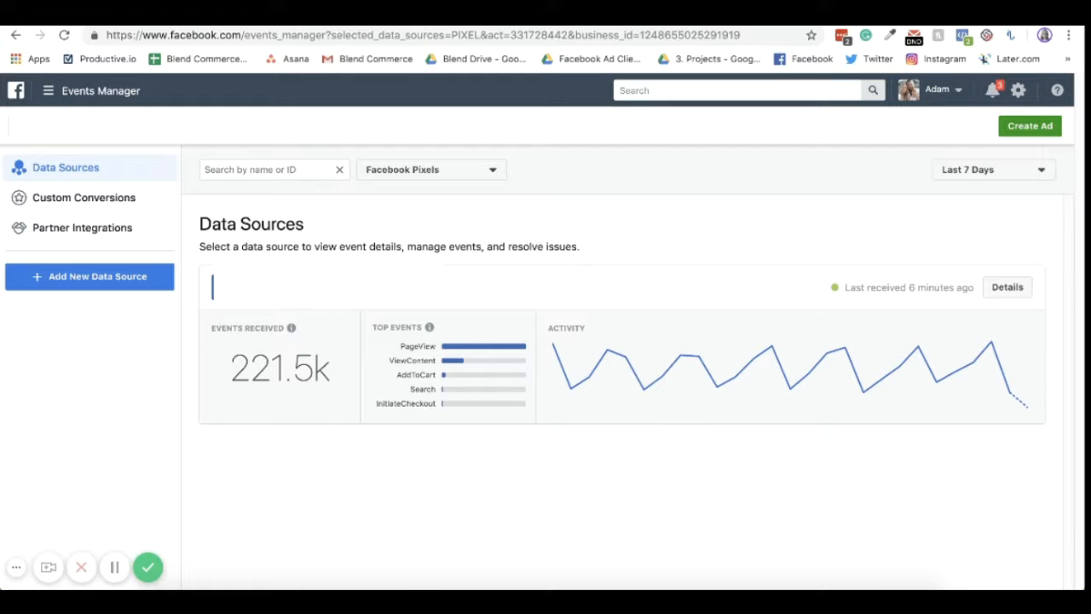
left_click(281, 285)
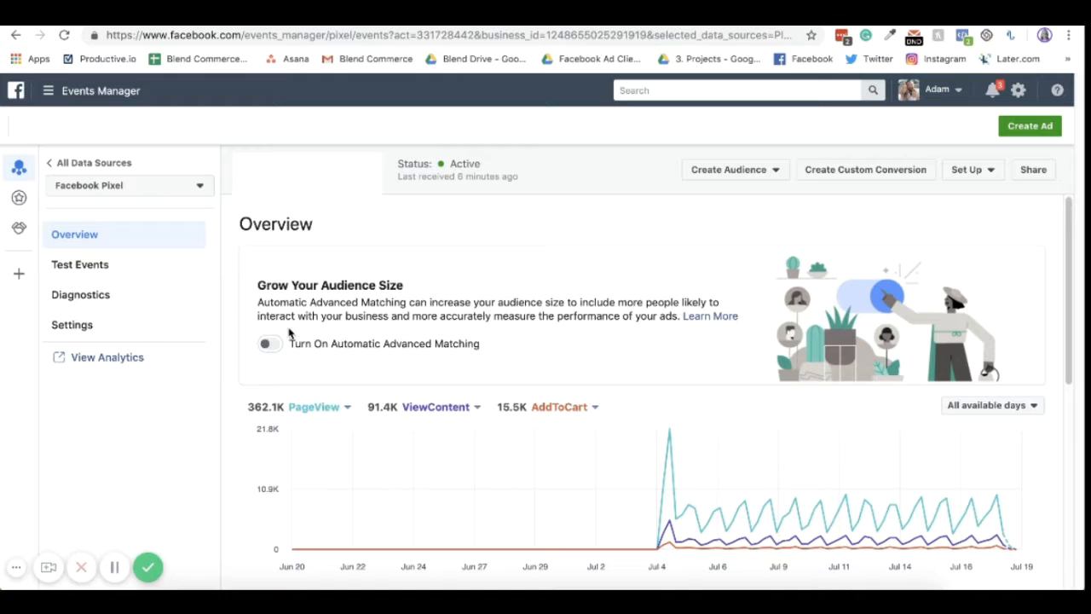
scroll(290, 335, "down", 1)
scroll(294, 345, "down", 1)
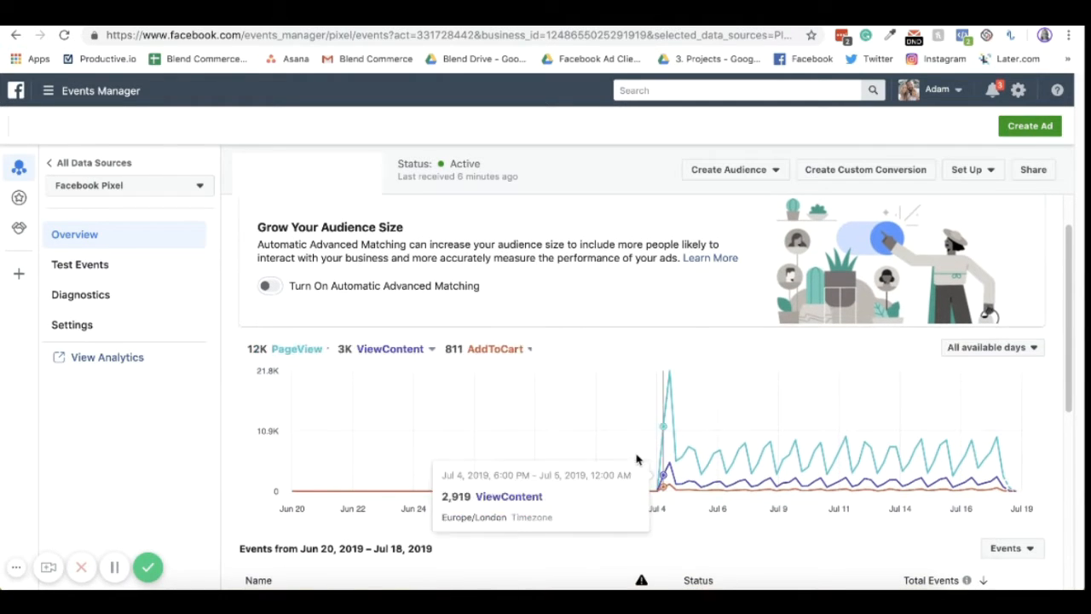
scroll(768, 447, "down", 1)
scroll(801, 444, "down", 10)
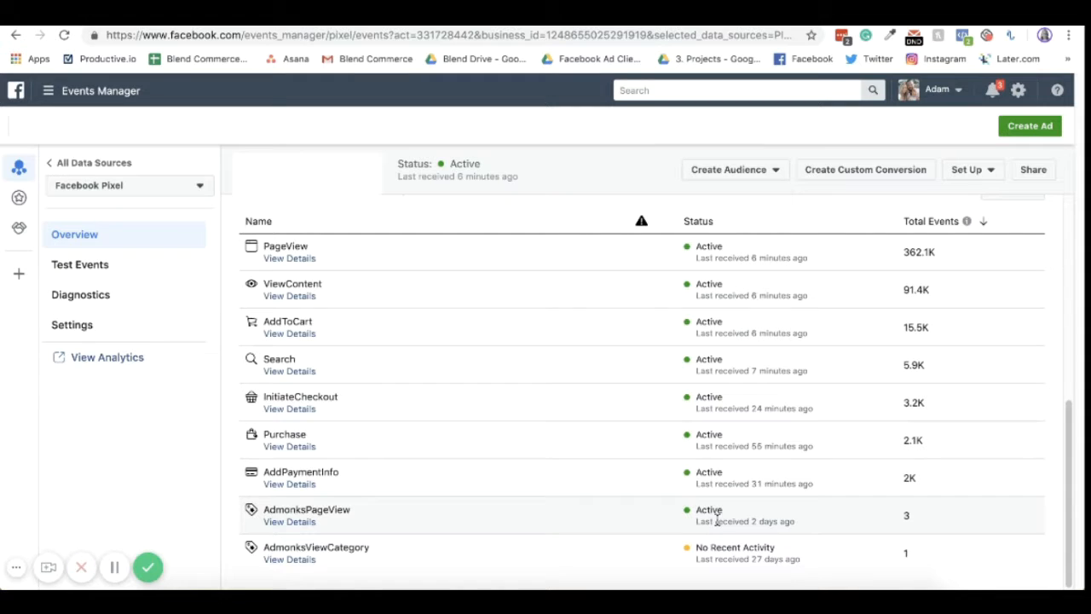
scroll(721, 512, "up", 10)
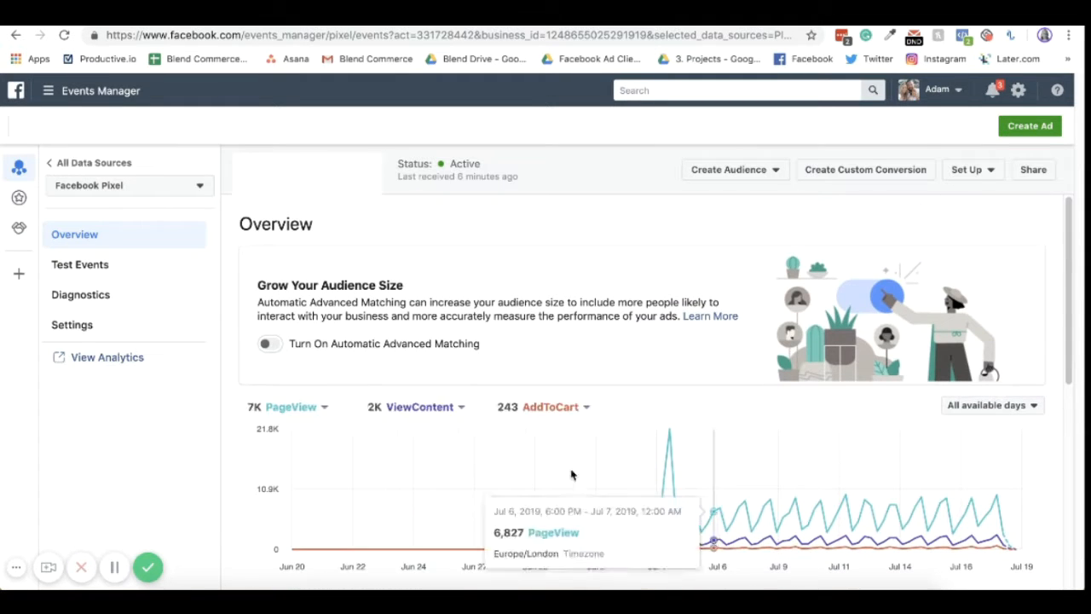
left_click(88, 300)
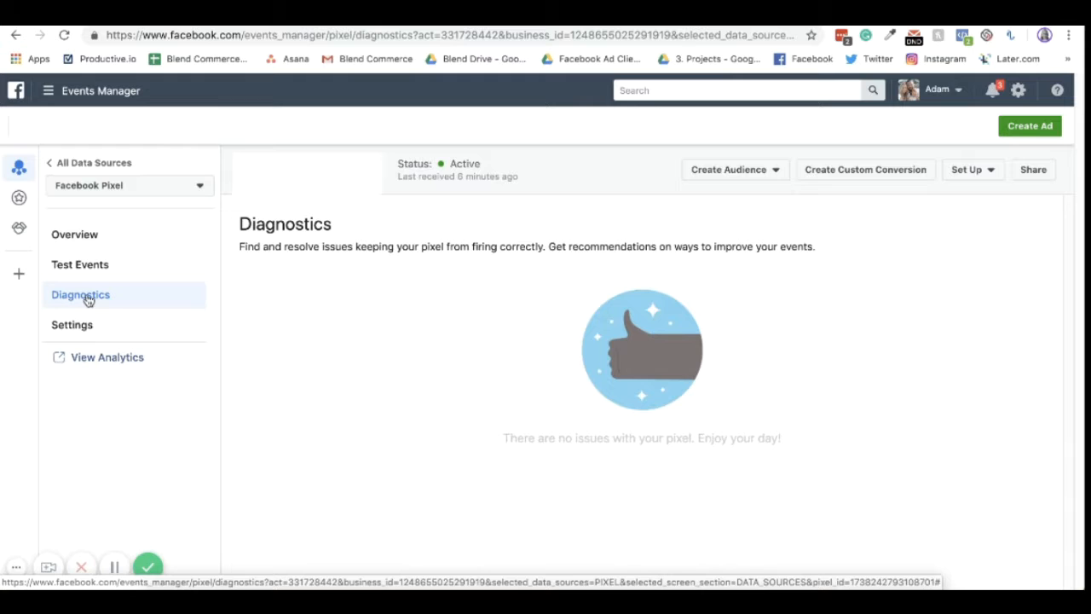
Launch the aquariumcoop.com website from the pixel's Test Events tool.
left_click(86, 271)
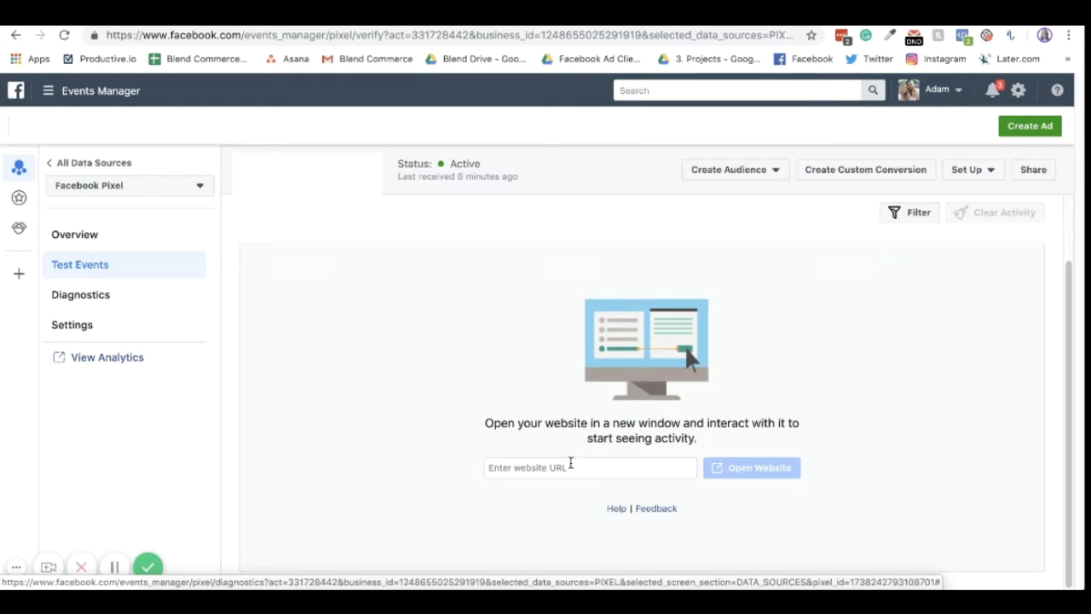
left_click(575, 467)
type("v")
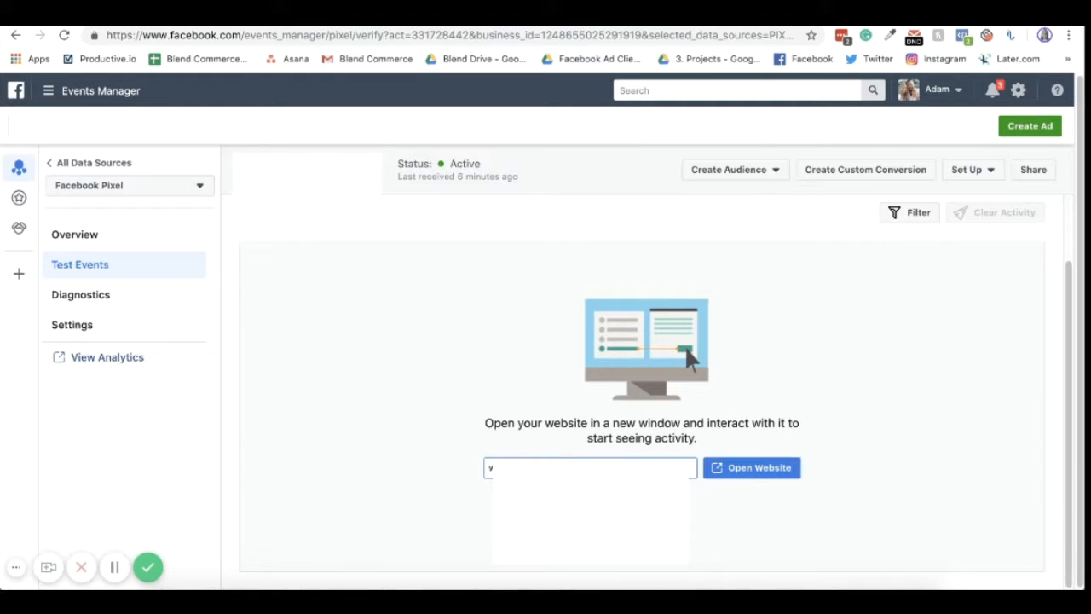
left_click(723, 469)
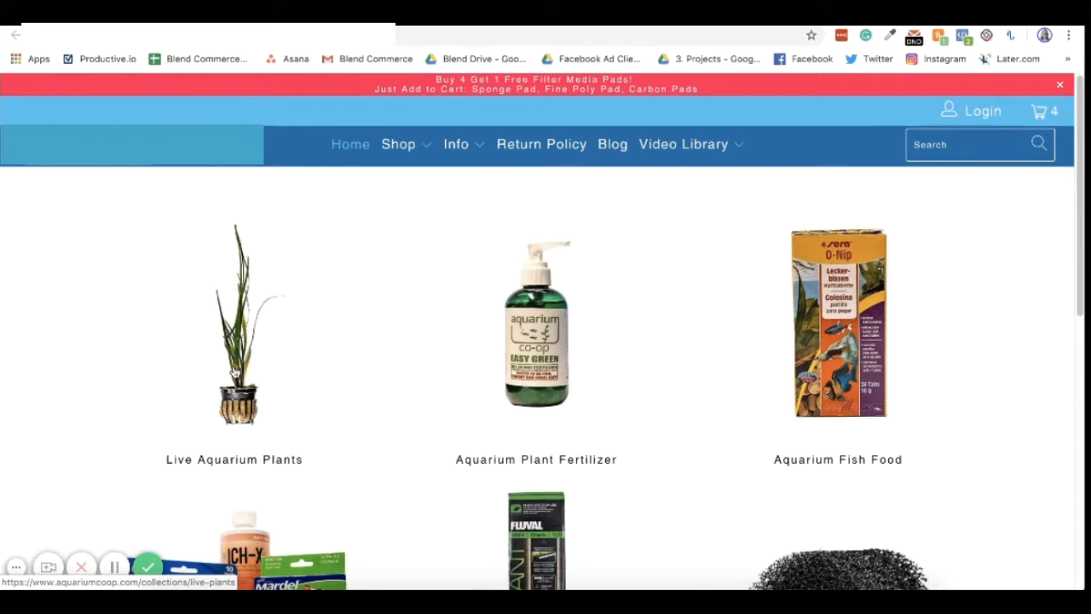
Add one Vallisneria from the Live Aquarium Plants collection to the cart and proceed to checkout.
left_click(235, 367)
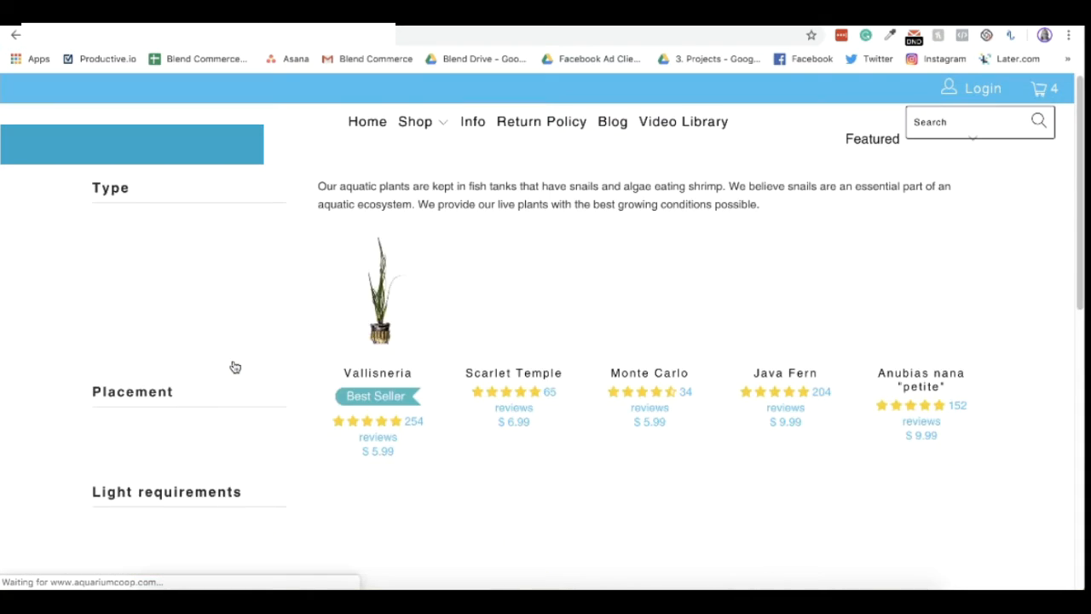
left_click(399, 385)
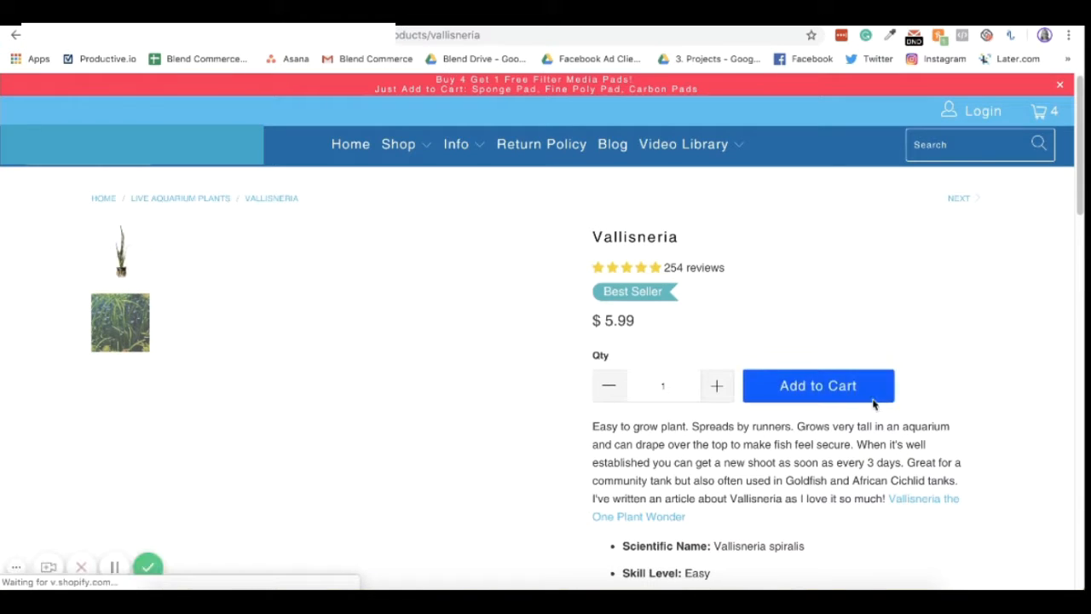
left_click(873, 399)
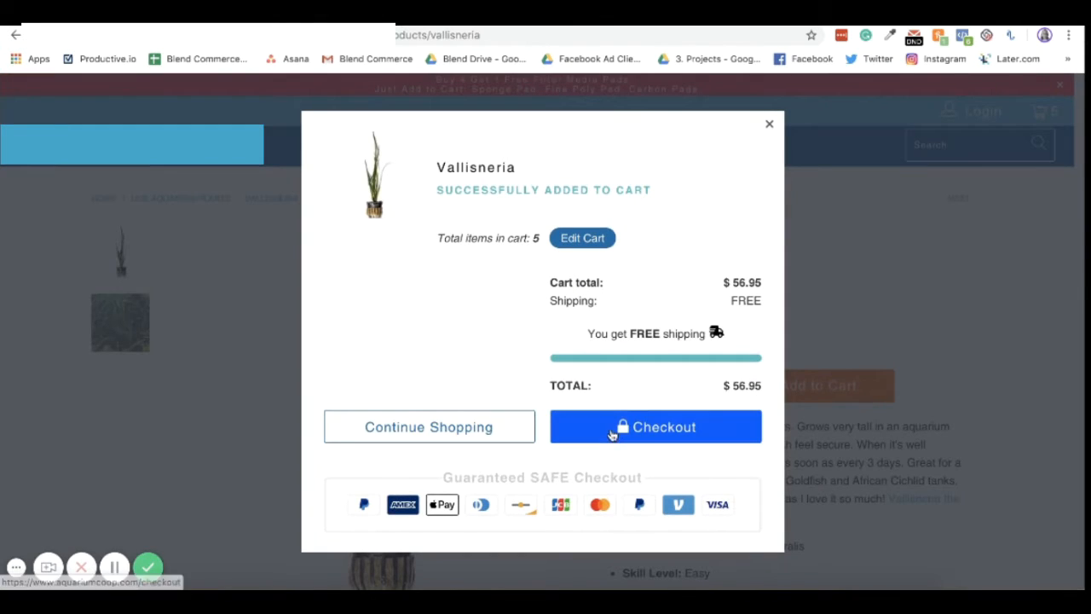
left_click(627, 421)
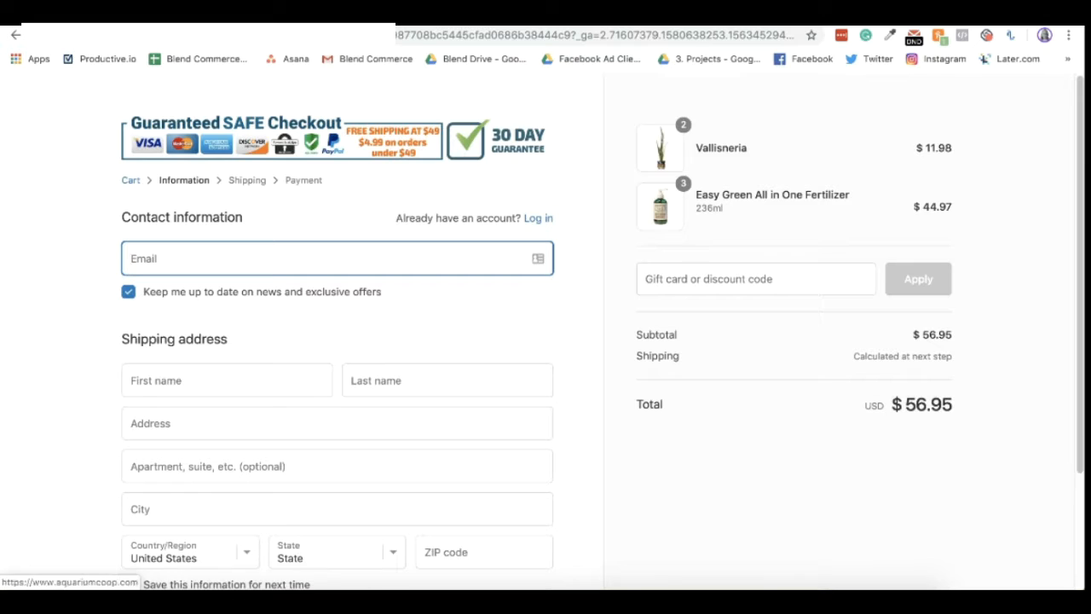
Return to the pixel's Test Events in Events Manager and examine the details of the Add to Cart event's warning.
key("ctrl+shift+Tab")
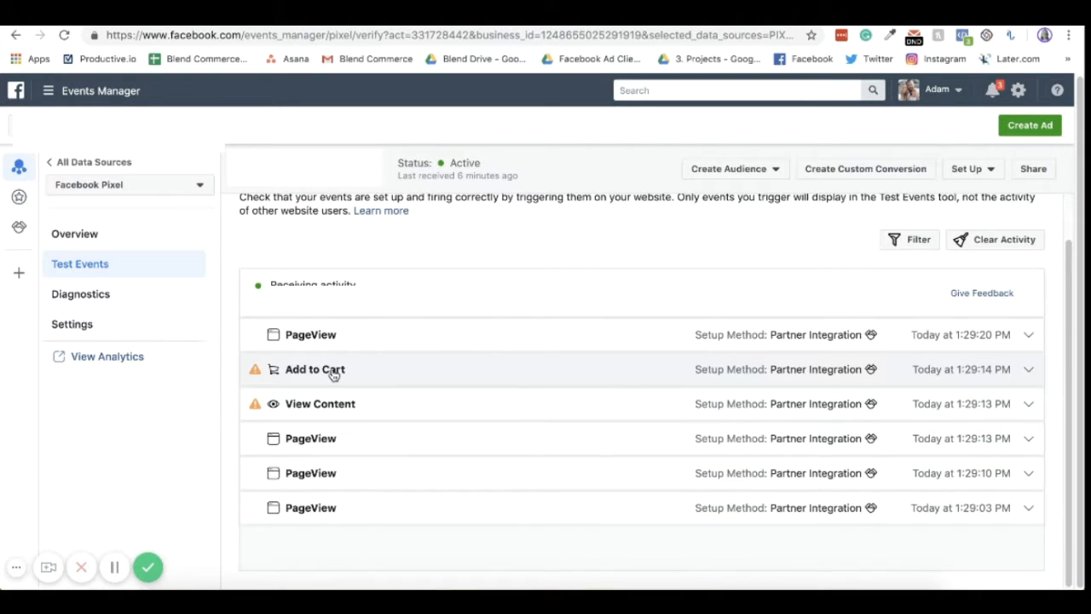
mouse_move(256, 375)
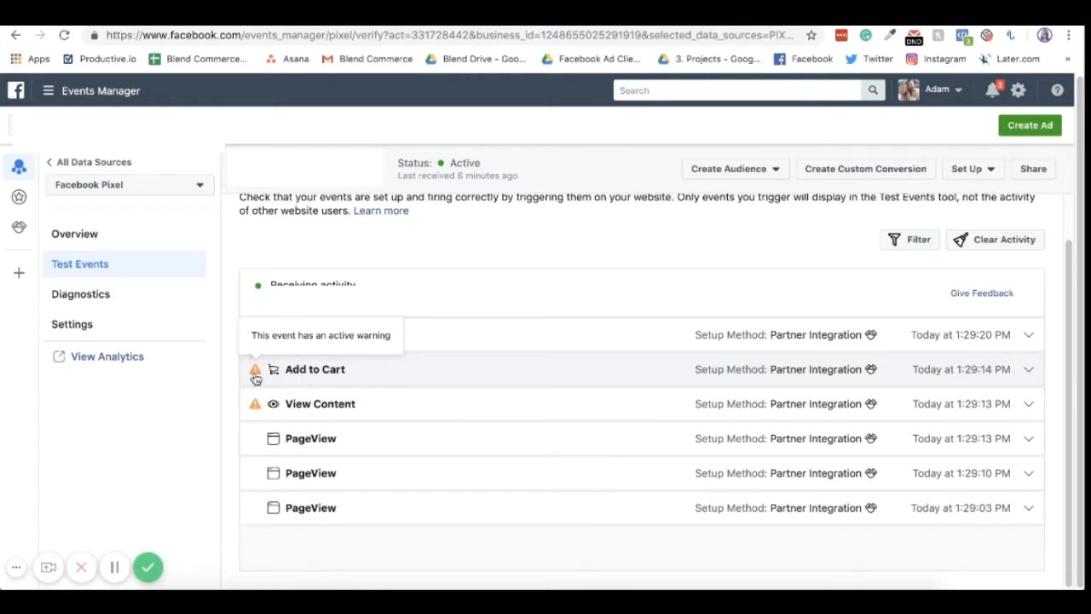
left_click(256, 375)
scroll(689, 432, "down", 1)
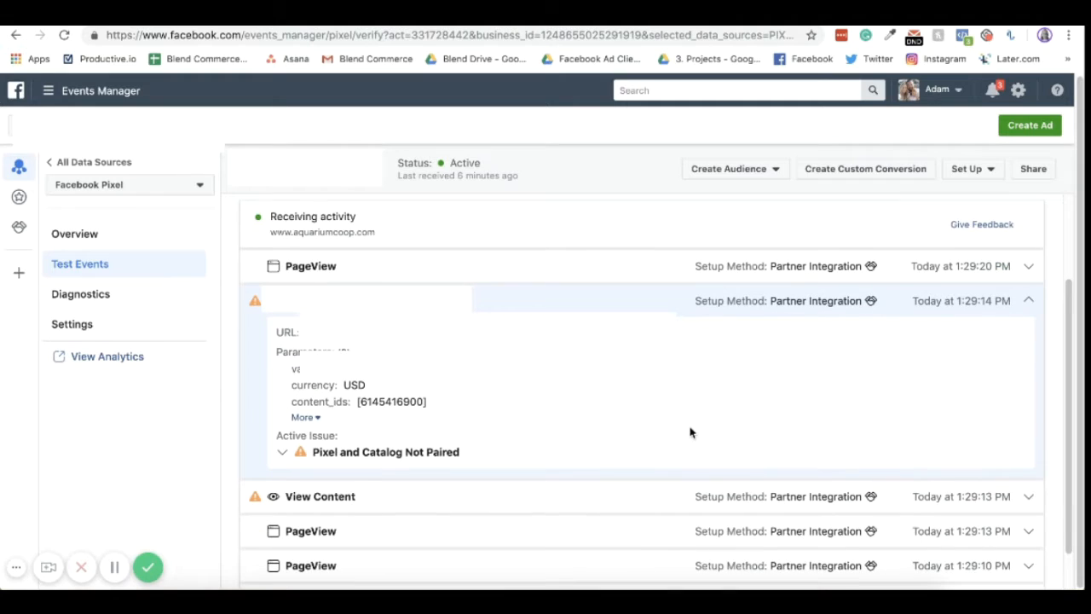